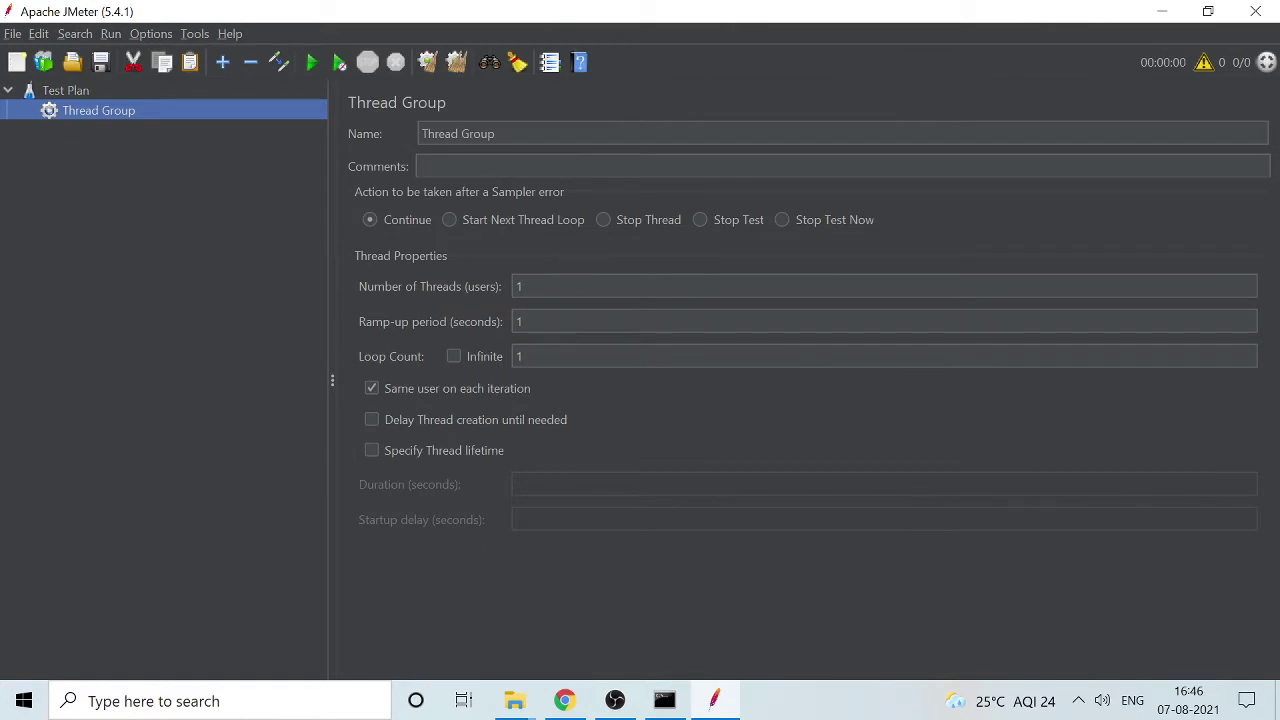
# Configure the Thread Group with 100 threads (users) and a loop count of 2.
pyautogui.click(520, 286)
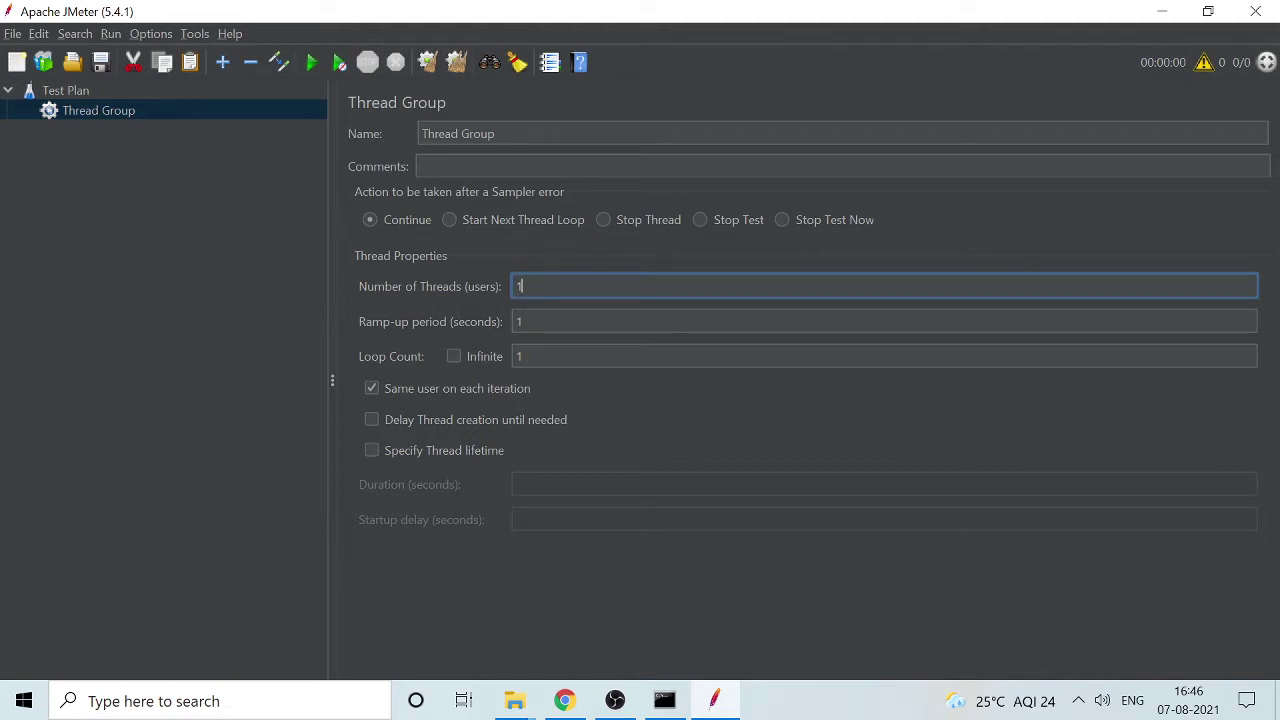
pyautogui.write('00')
pyautogui.click(600, 356)
pyautogui.press('BackSpace')
pyautogui.write('2')
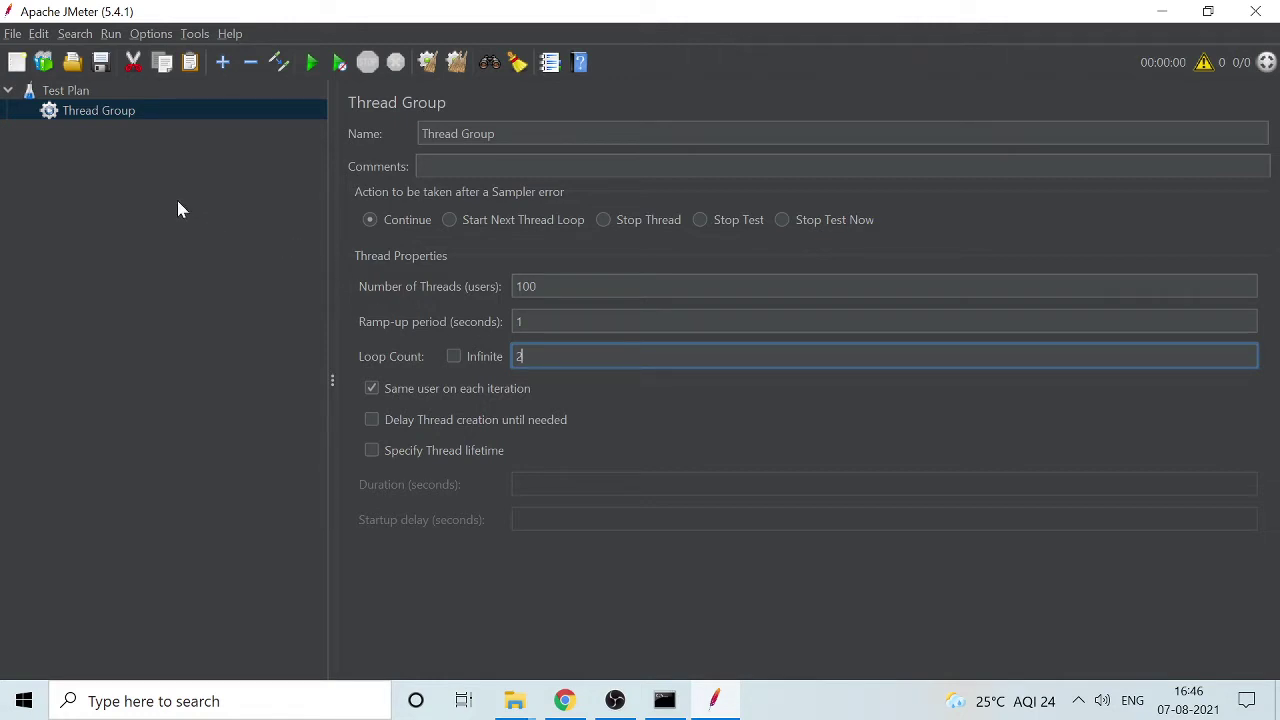
# Add an HTTP Request sampler to the Thread Group.
pyautogui.rightClick(135, 118)
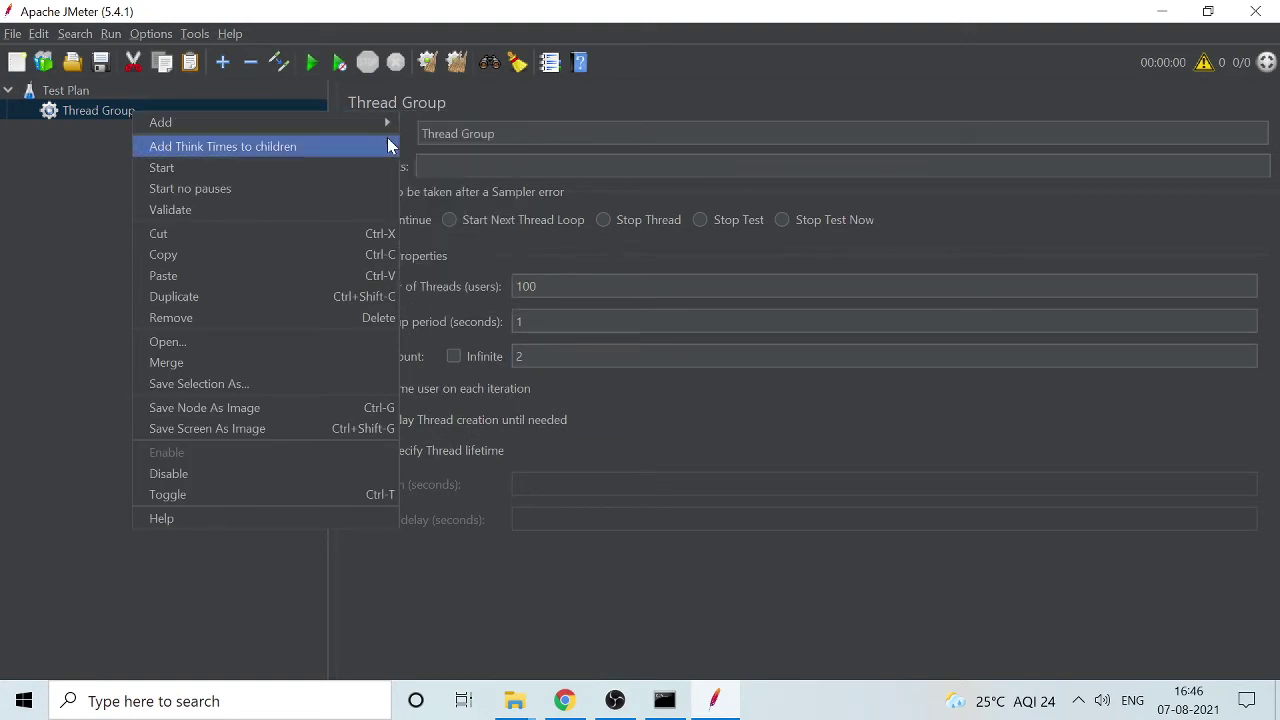
pyautogui.moveTo(388, 122)
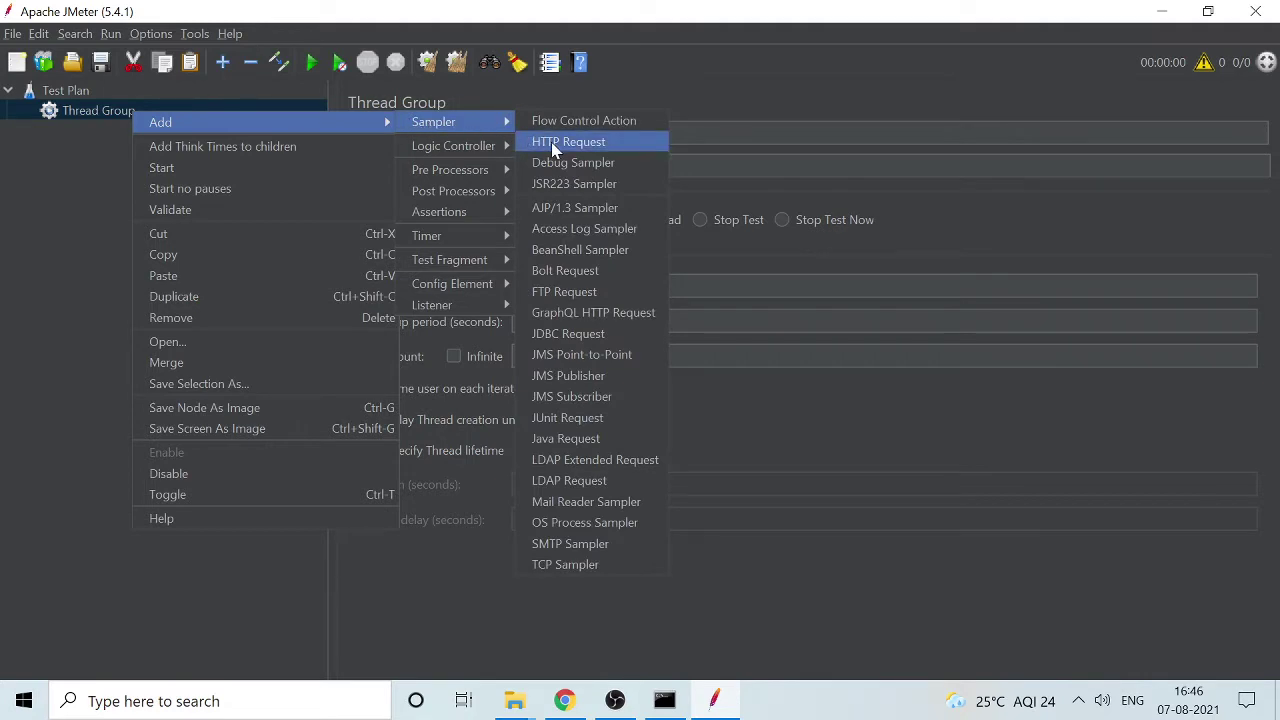
pyautogui.click(556, 143)
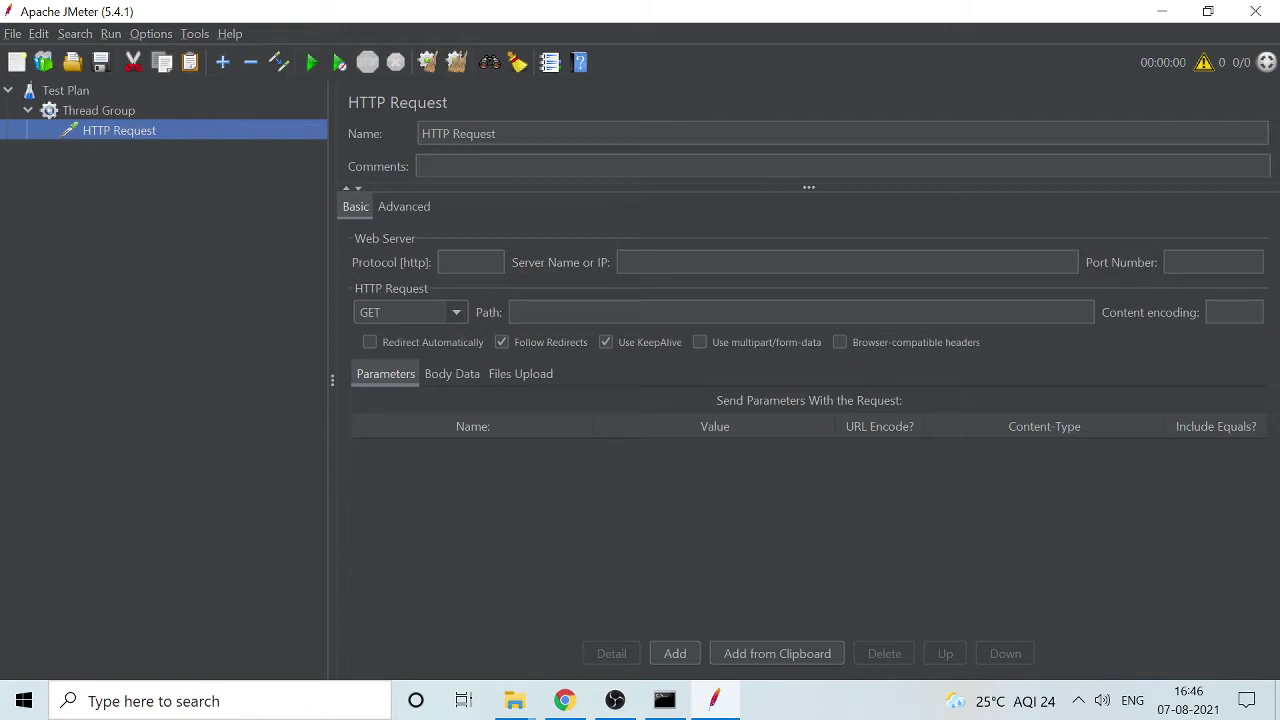
# Switch to Chrome and copy the address of the open Google home page for the request's server name.
pyautogui.click(622, 262)
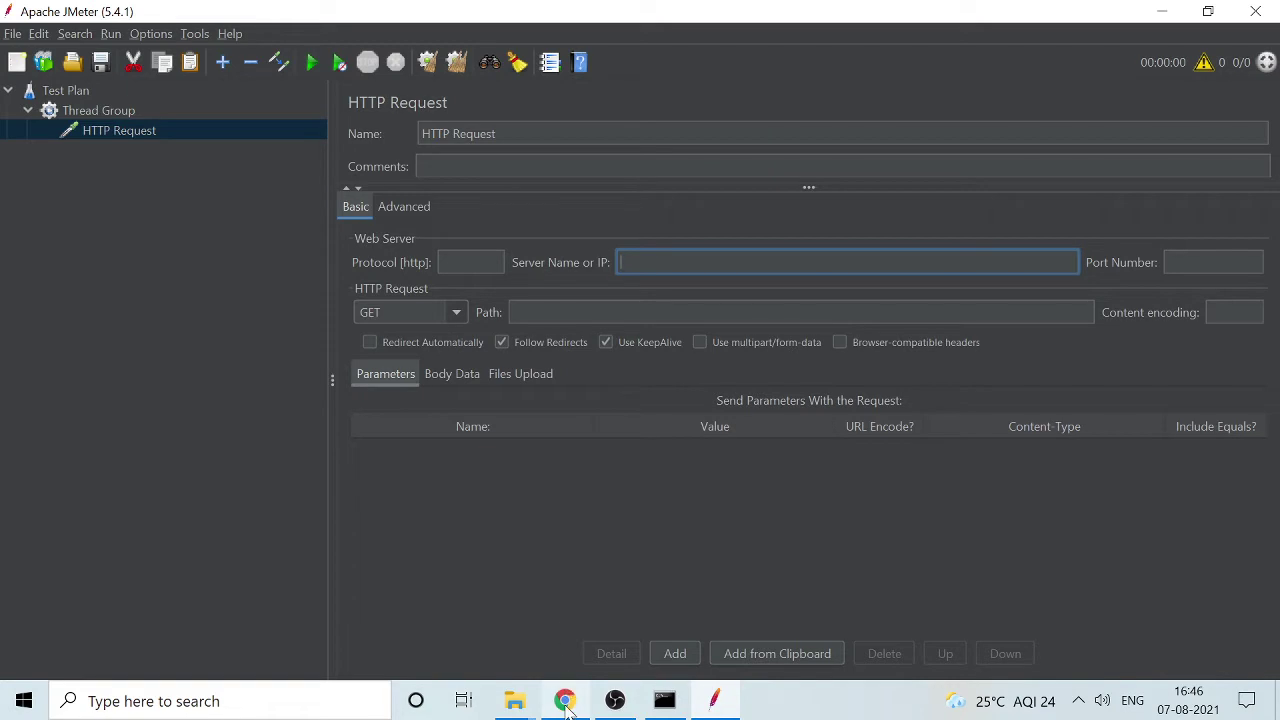
pyautogui.moveTo(565, 700)
pyautogui.click(555, 660)
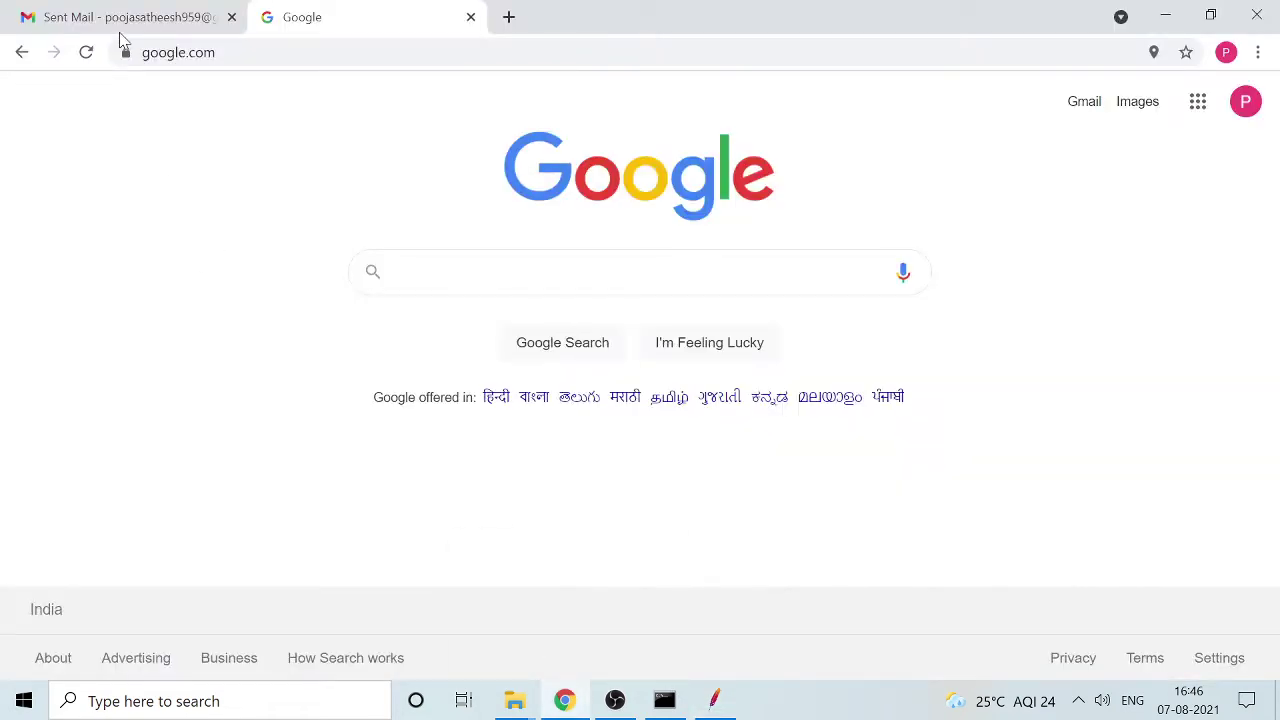
pyautogui.hotkey('ctrl', 'l')
pyautogui.hotkey('ctrl', 'c')
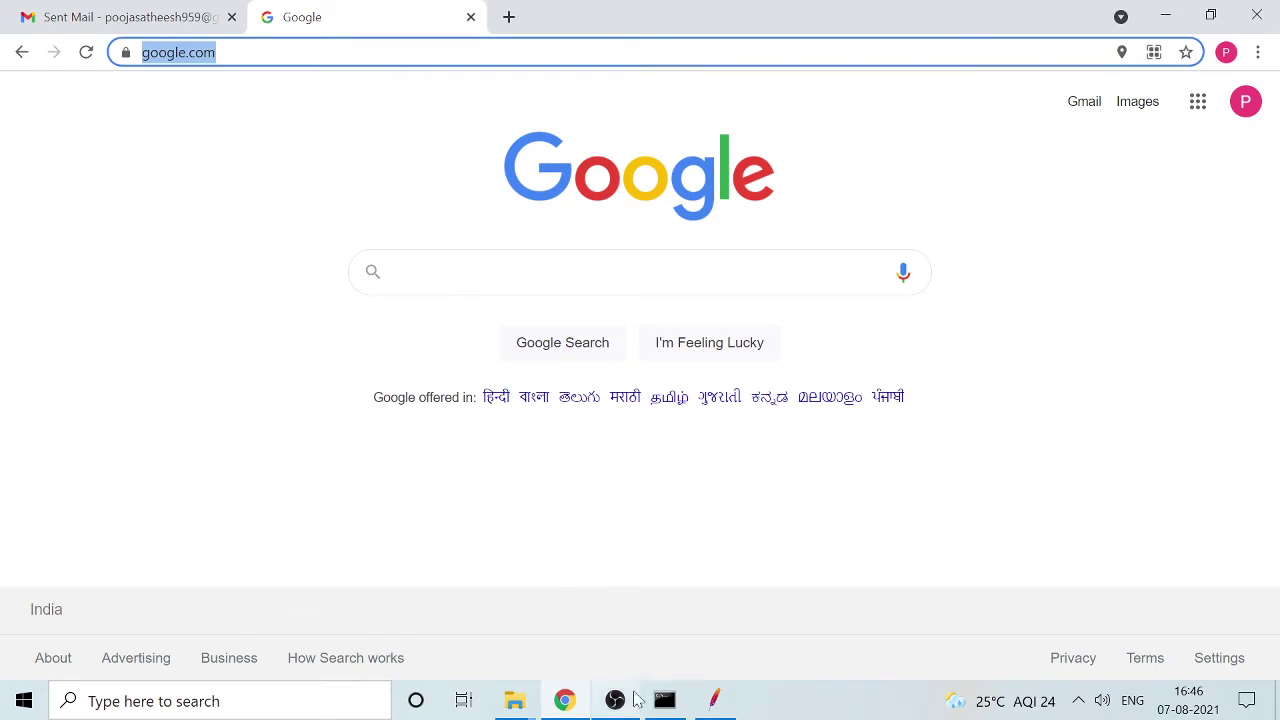
pyautogui.moveTo(714, 700)
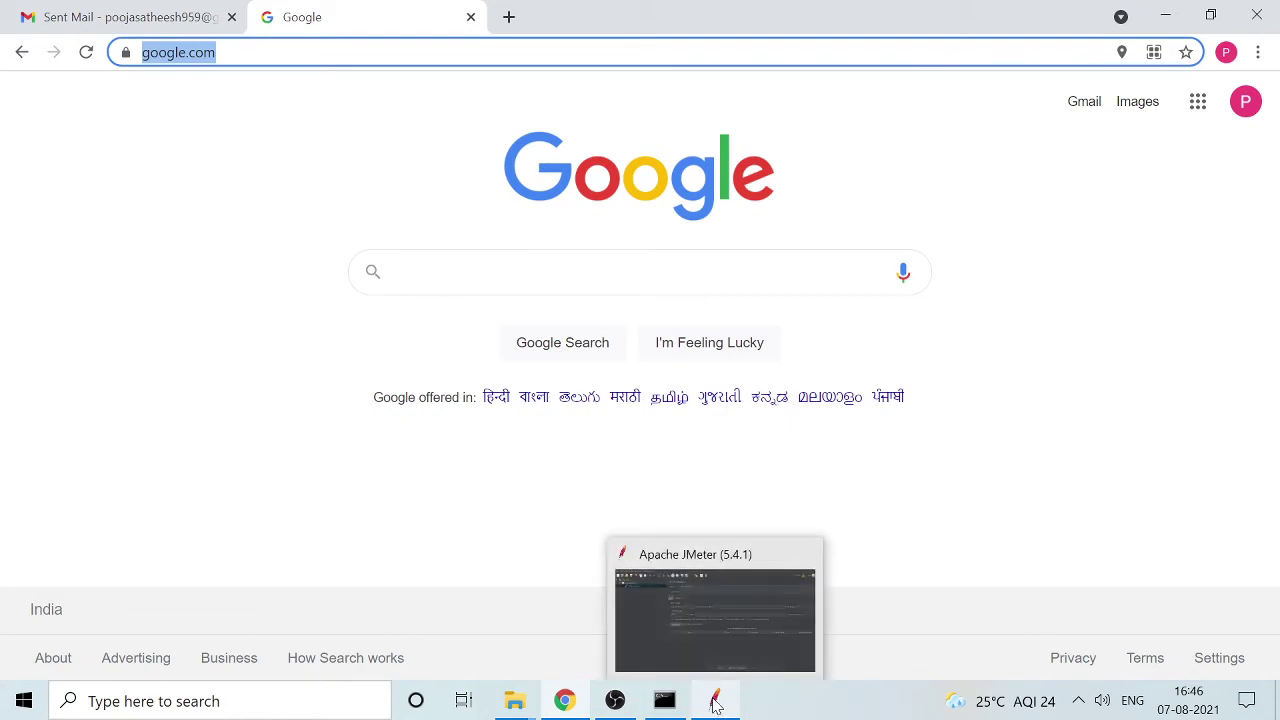
pyautogui.click(713, 641)
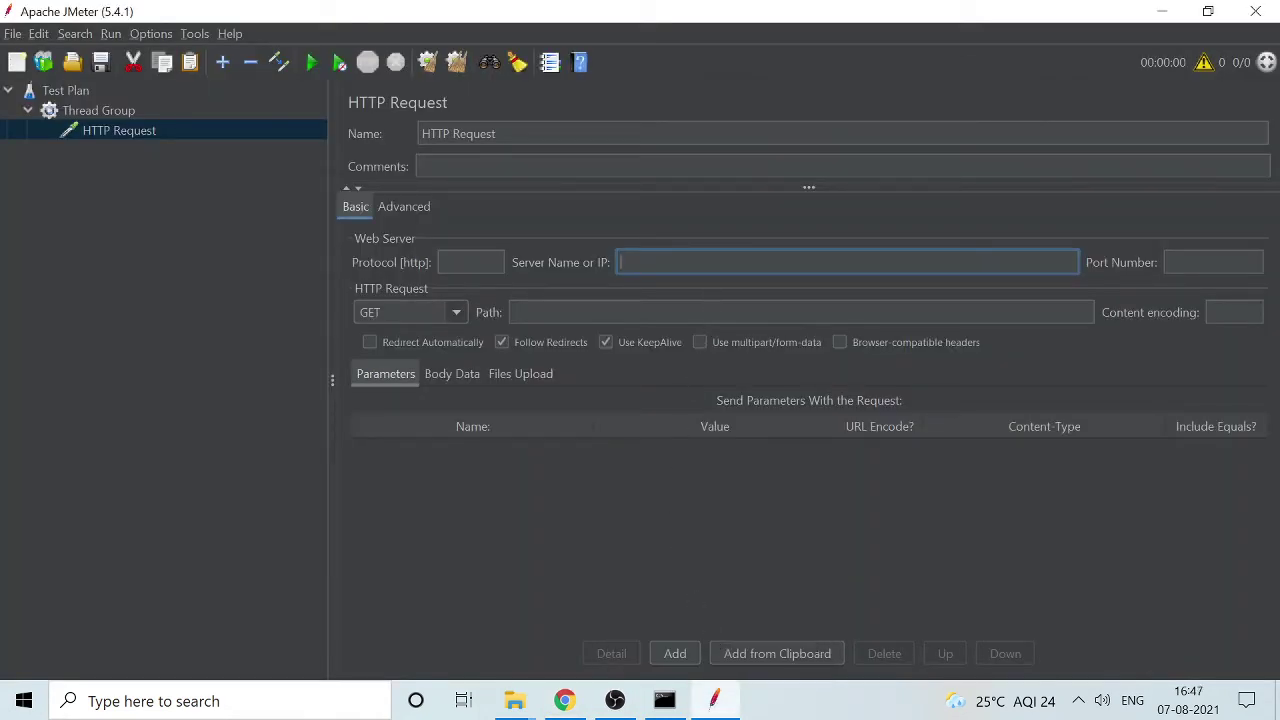
pyautogui.hotkey('ctrl', 'v')
pyautogui.click(513, 312)
pyautogui.hotkey('ctrl', 'v')
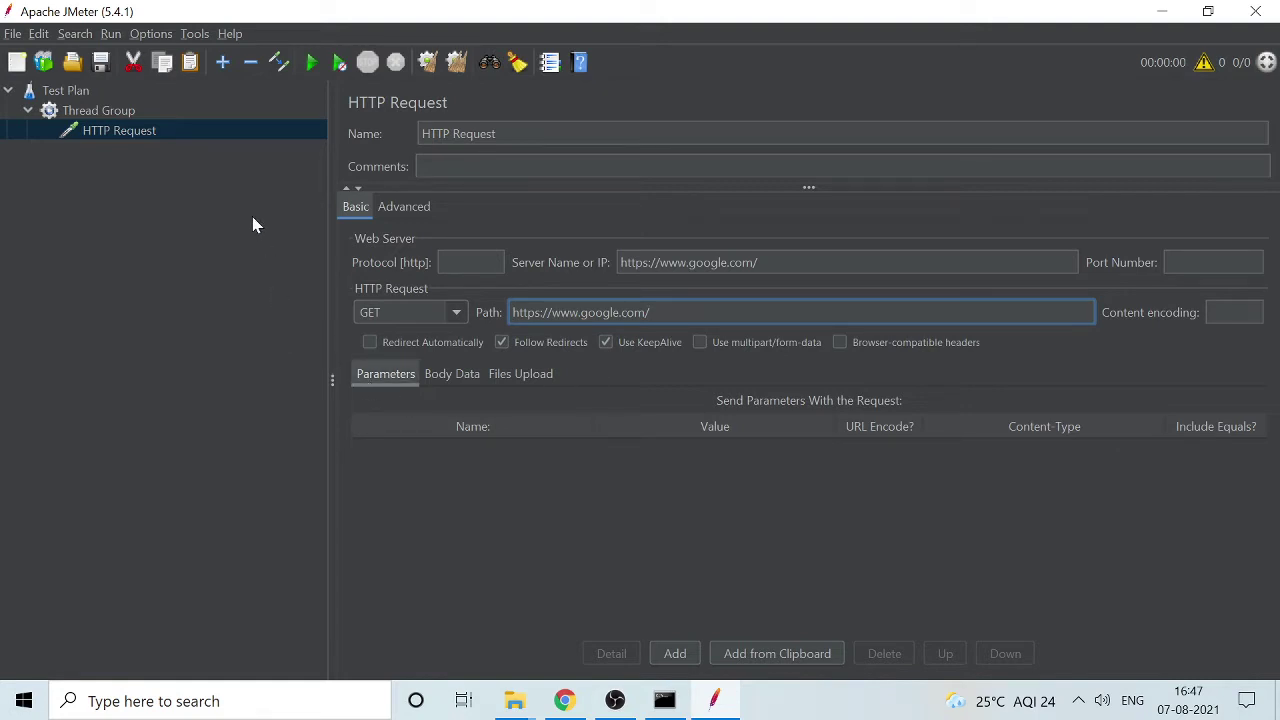
# Add a View Results Tree listener to the Thread Group.
pyautogui.click(169, 113)
pyautogui.rightClick(169, 116)
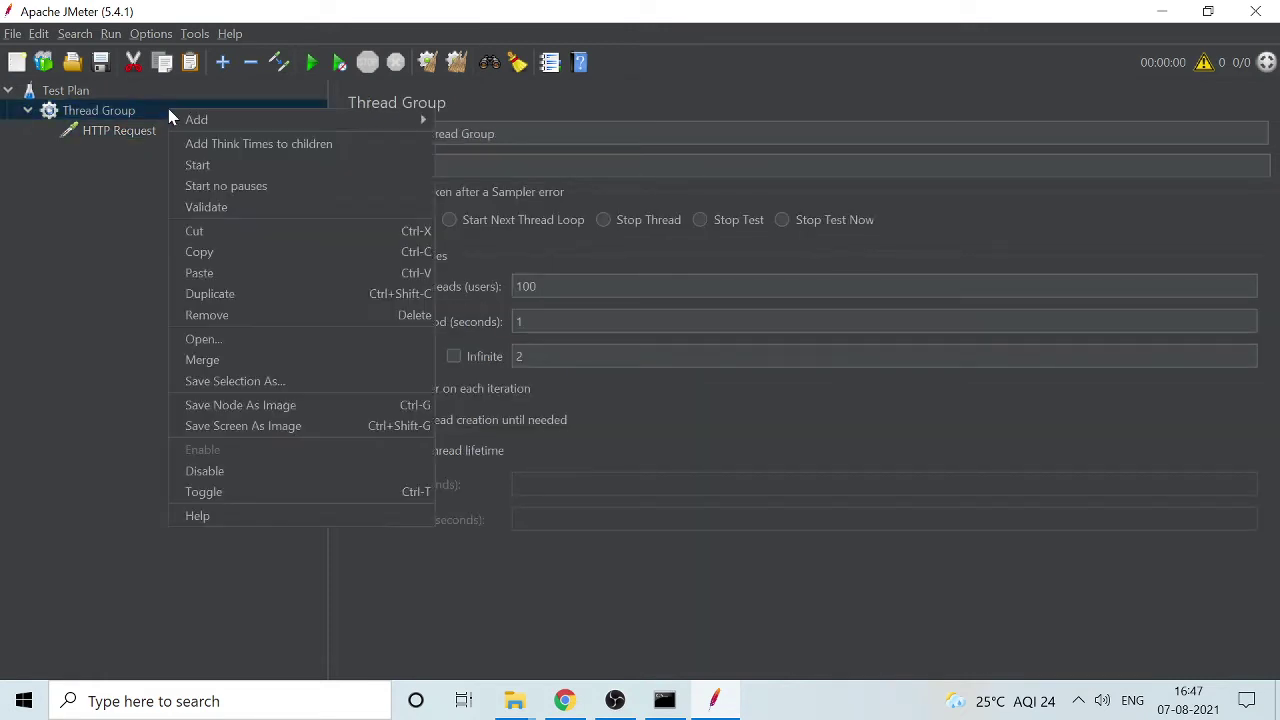
pyautogui.moveTo(198, 121)
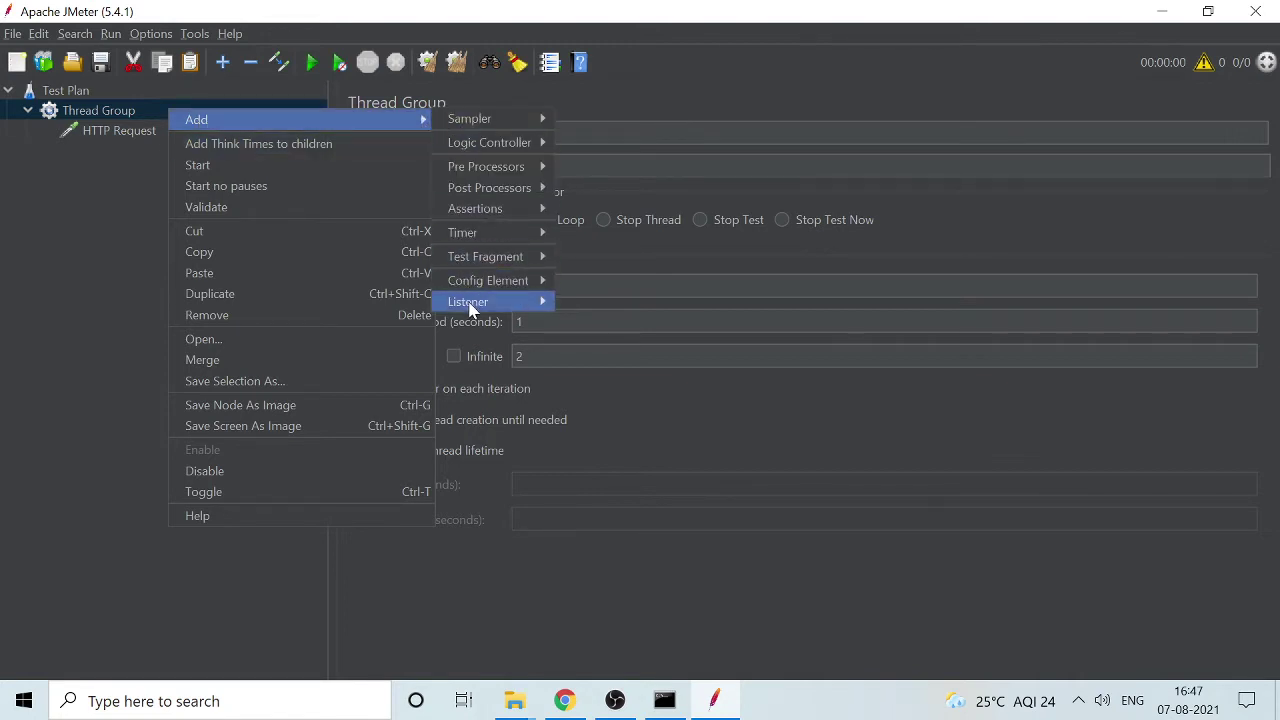
pyautogui.moveTo(473, 308)
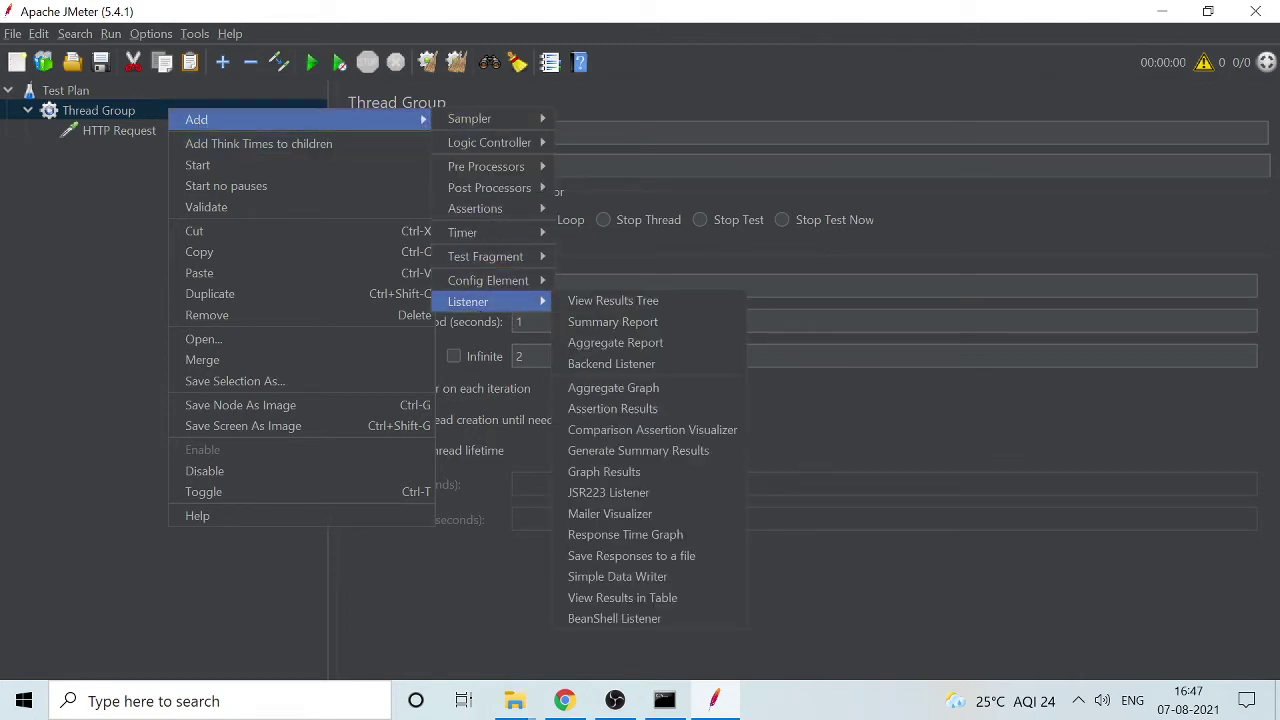
pyautogui.click(605, 301)
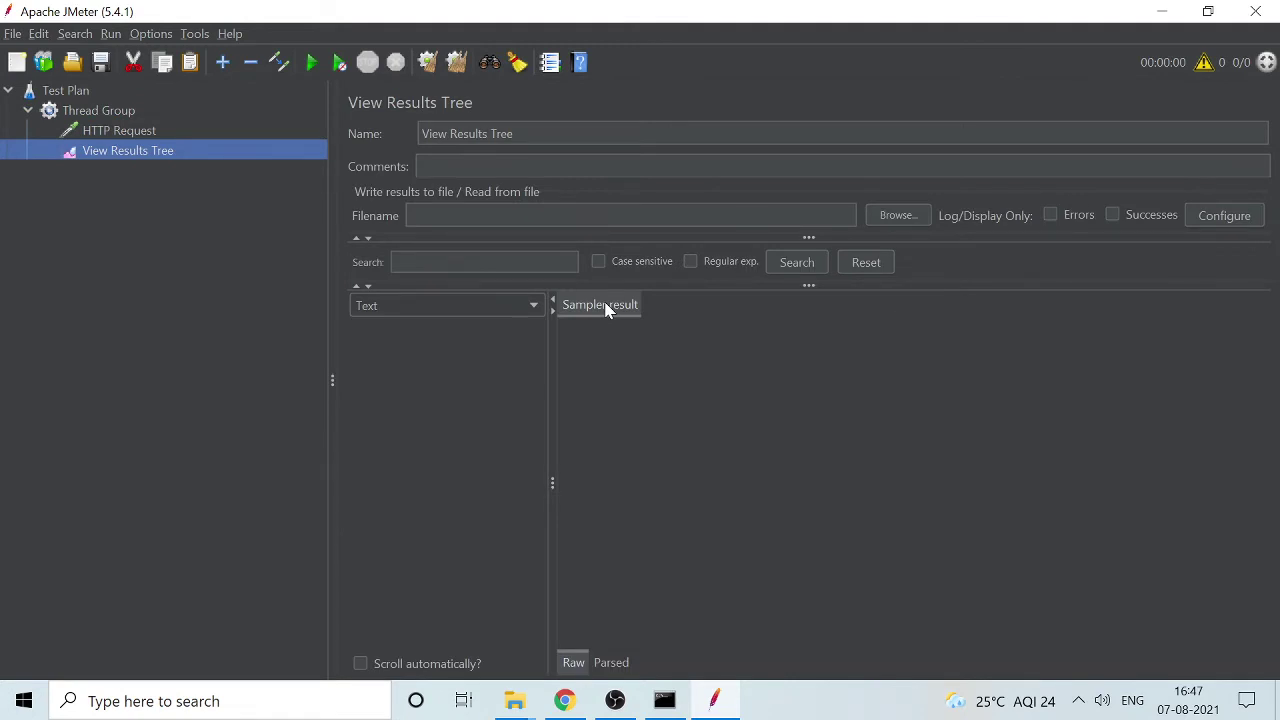
# Run the test without saving the plan and look through the requests listed in View Results Tree.
pyautogui.click(312, 63)
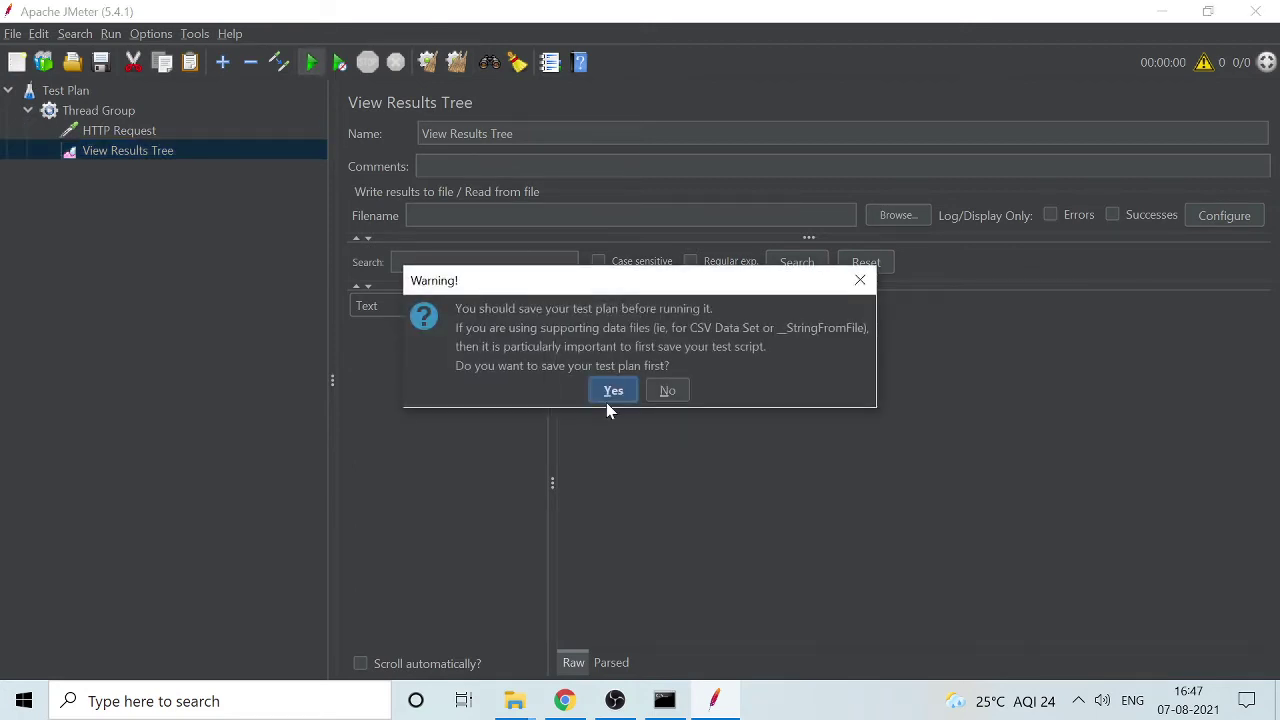
pyautogui.click(660, 391)
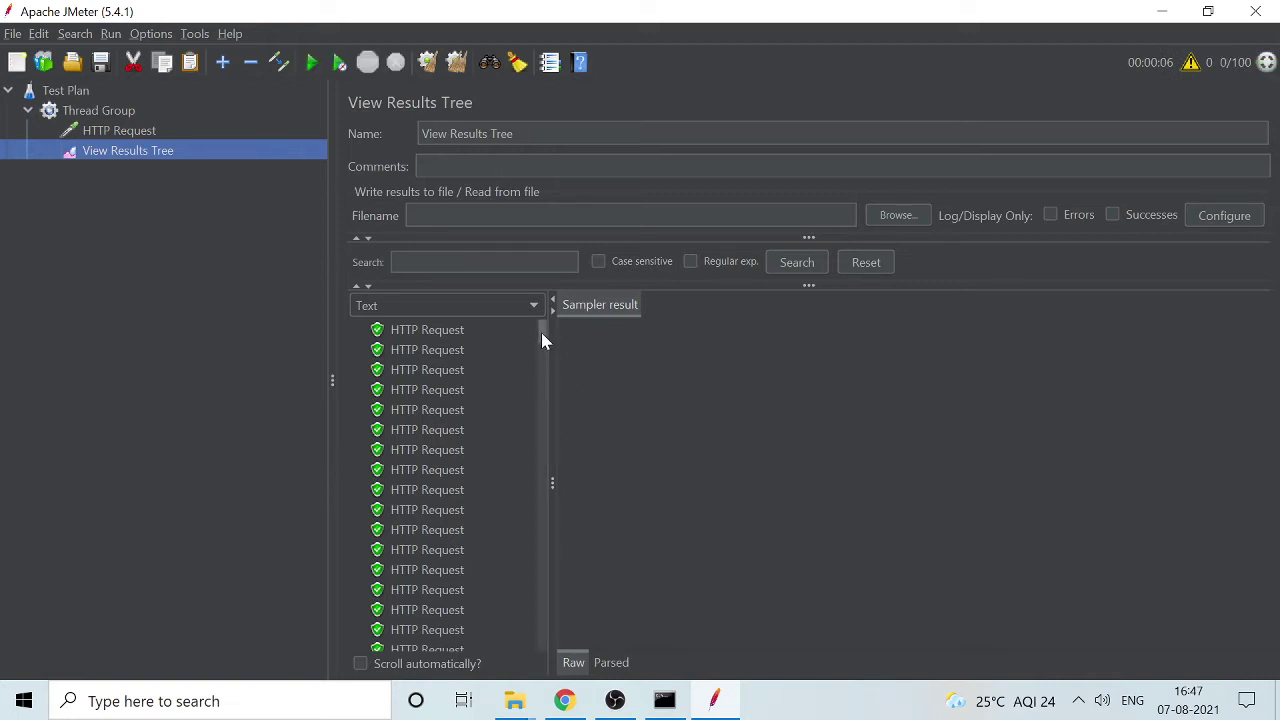
pyautogui.moveTo(541, 332)
pyautogui.mouseDown()
pyautogui.moveTo(527, 635)
pyautogui.moveTo(531, 471)
pyautogui.moveTo(540, 684)
pyautogui.moveTo(543, 330)
pyautogui.mouseUp()
# Clear the collected results from the View Results Tree listener.
pyautogui.rightClick(223, 150)
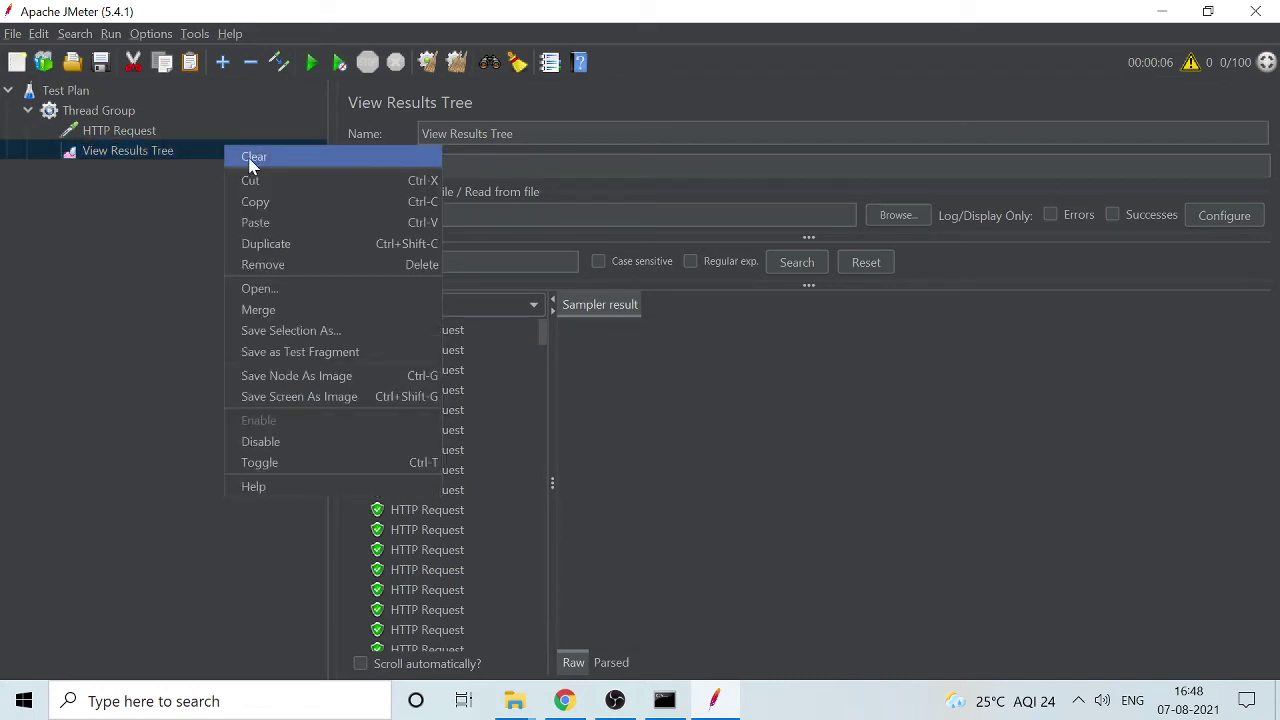
pyautogui.click(250, 162)
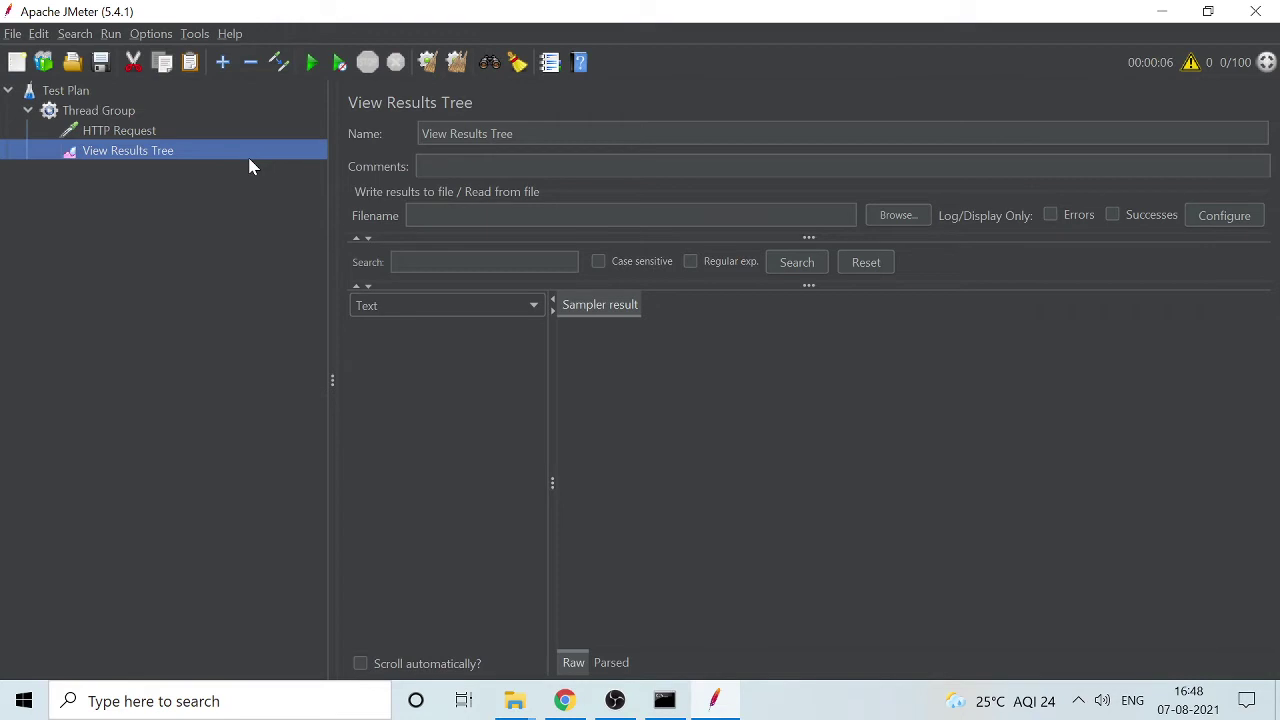
# Add a View Results in Table listener to the Thread Group.
pyautogui.click(131, 111)
pyautogui.rightClick(131, 111)
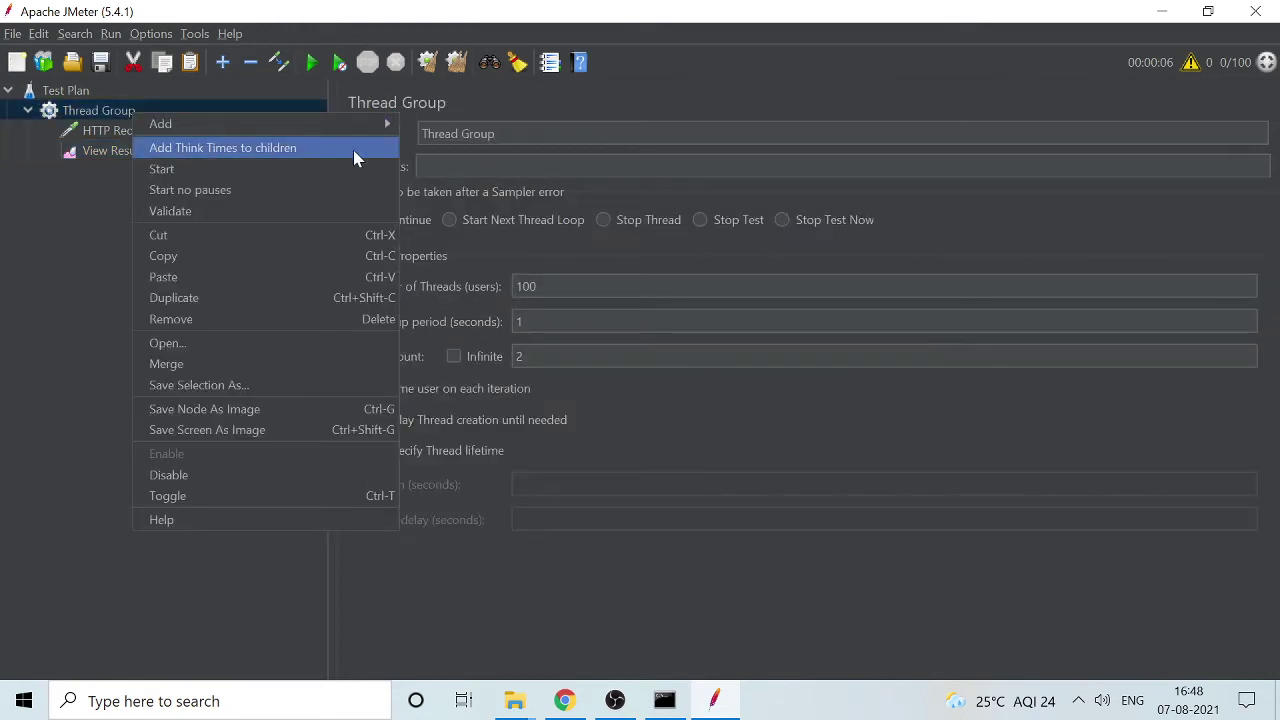
pyautogui.moveTo(389, 131)
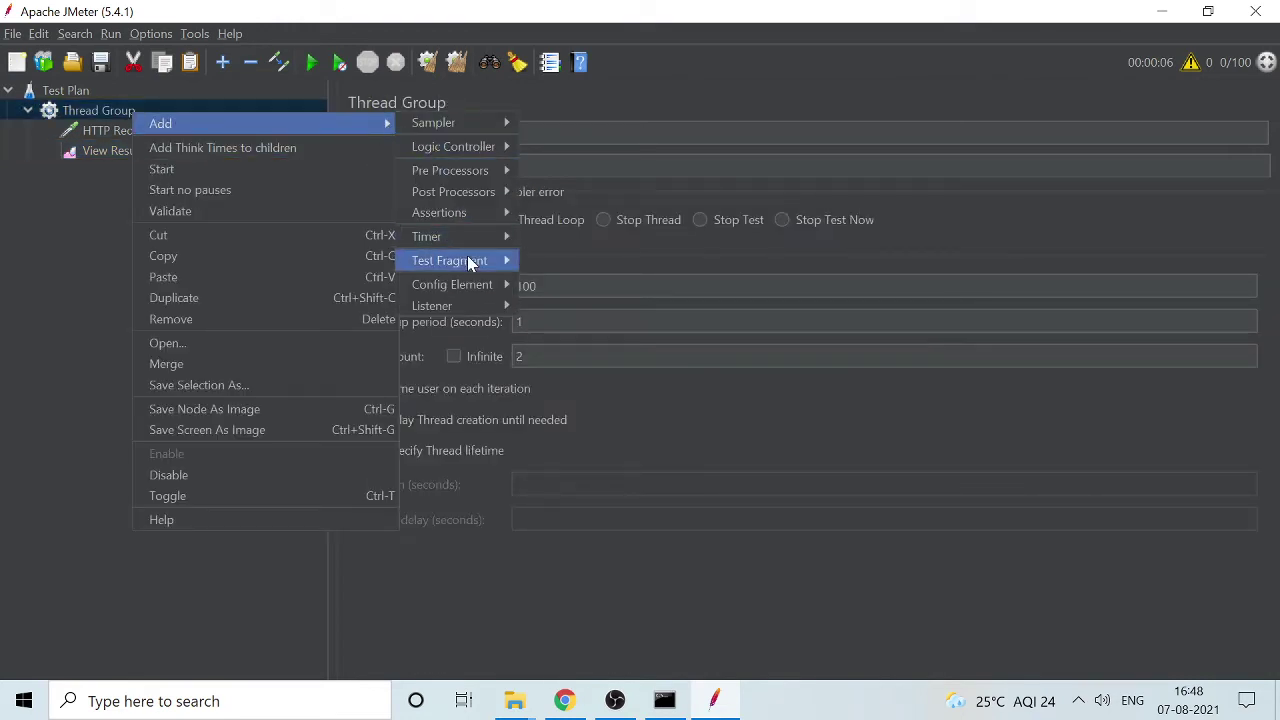
pyautogui.moveTo(485, 311)
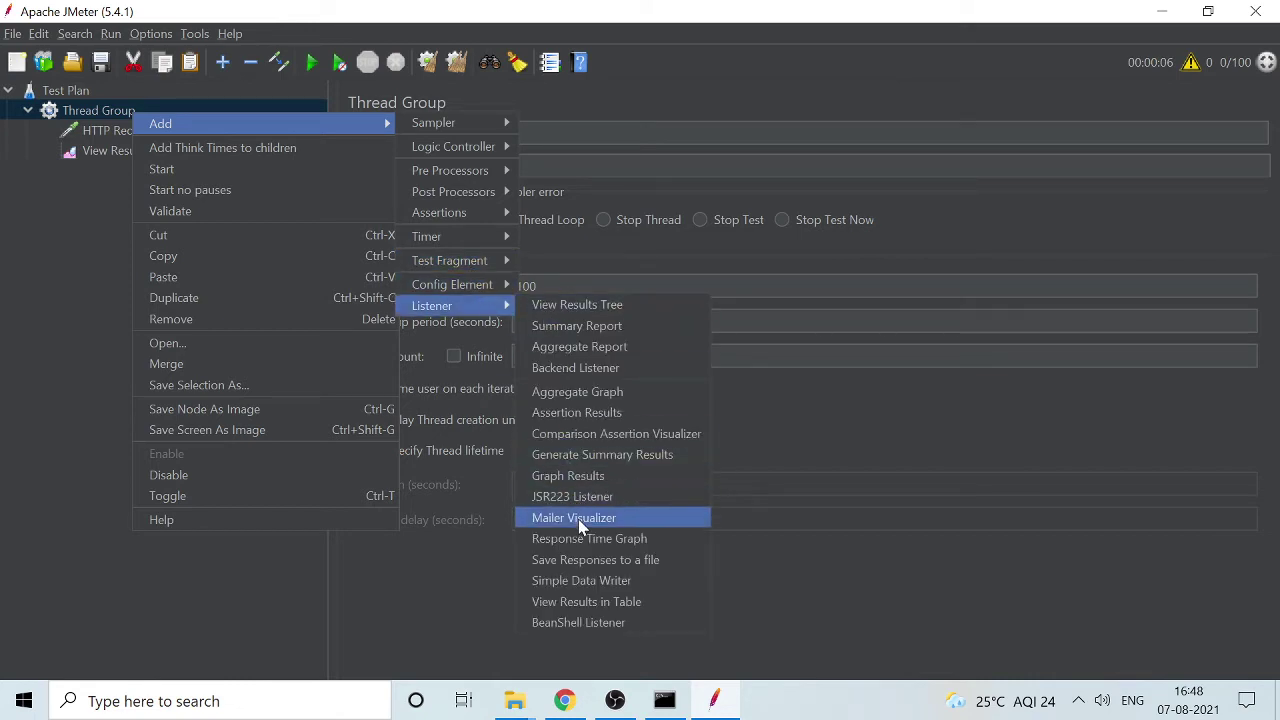
pyautogui.click(586, 602)
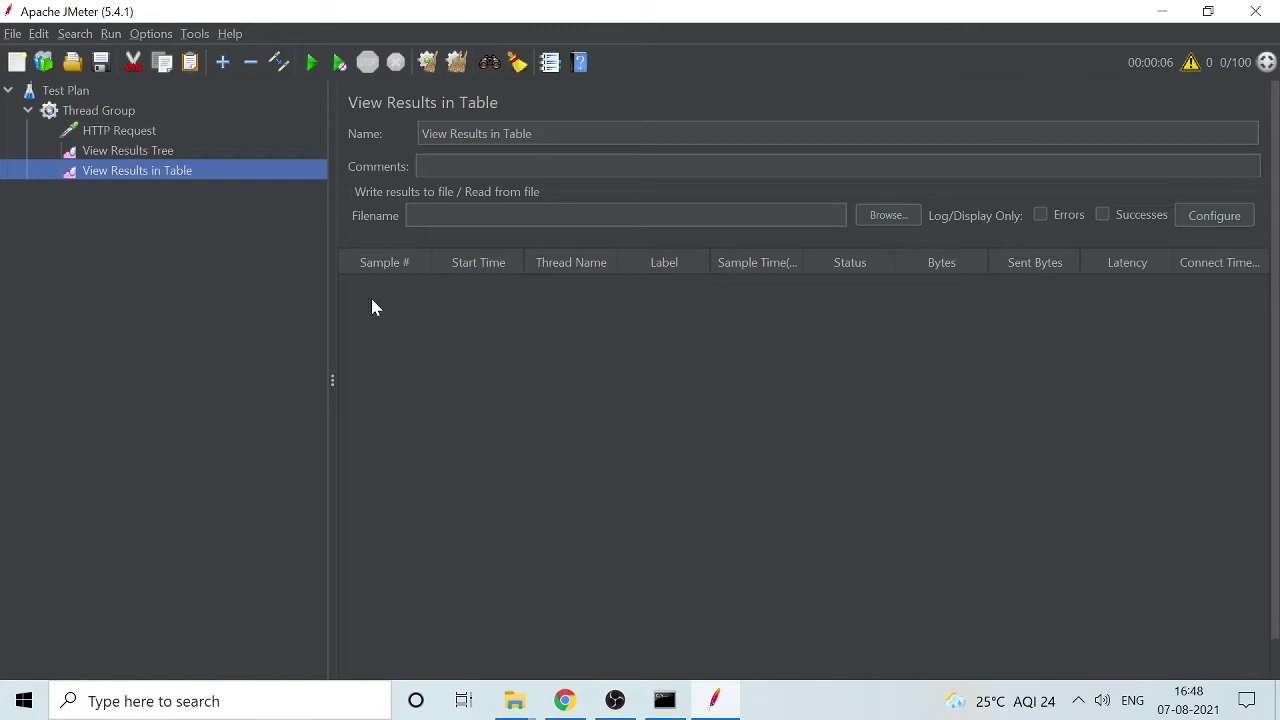
# Run the test again without saving the plan and go through the table results down to the last sample.
pyautogui.click(312, 63)
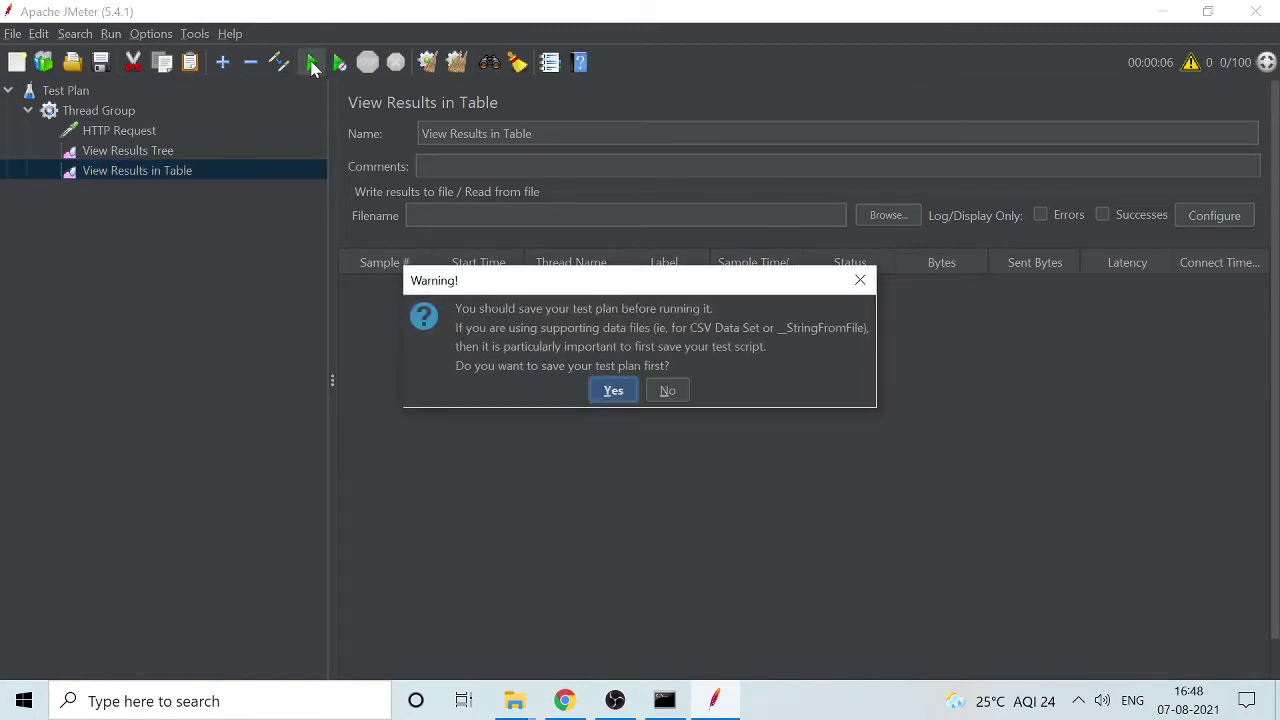
pyautogui.click(680, 391)
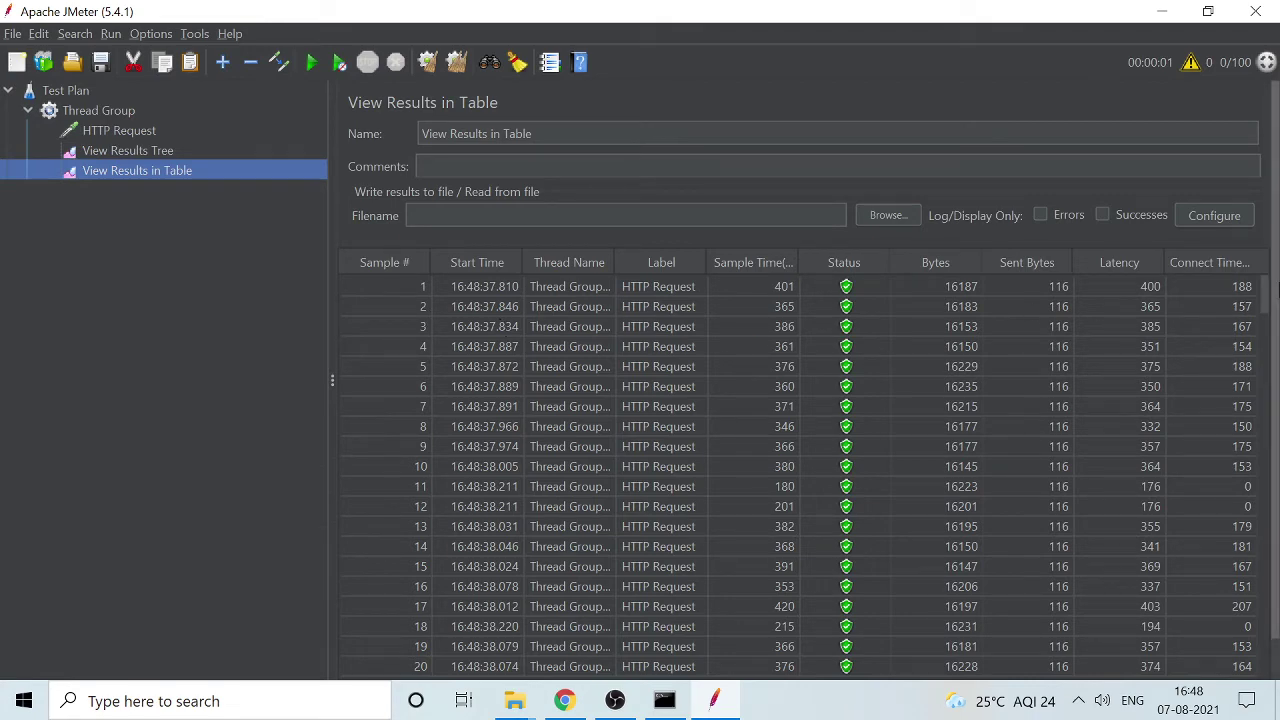
pyautogui.moveTo(1265, 290); pyautogui.dragTo(1268, 690)
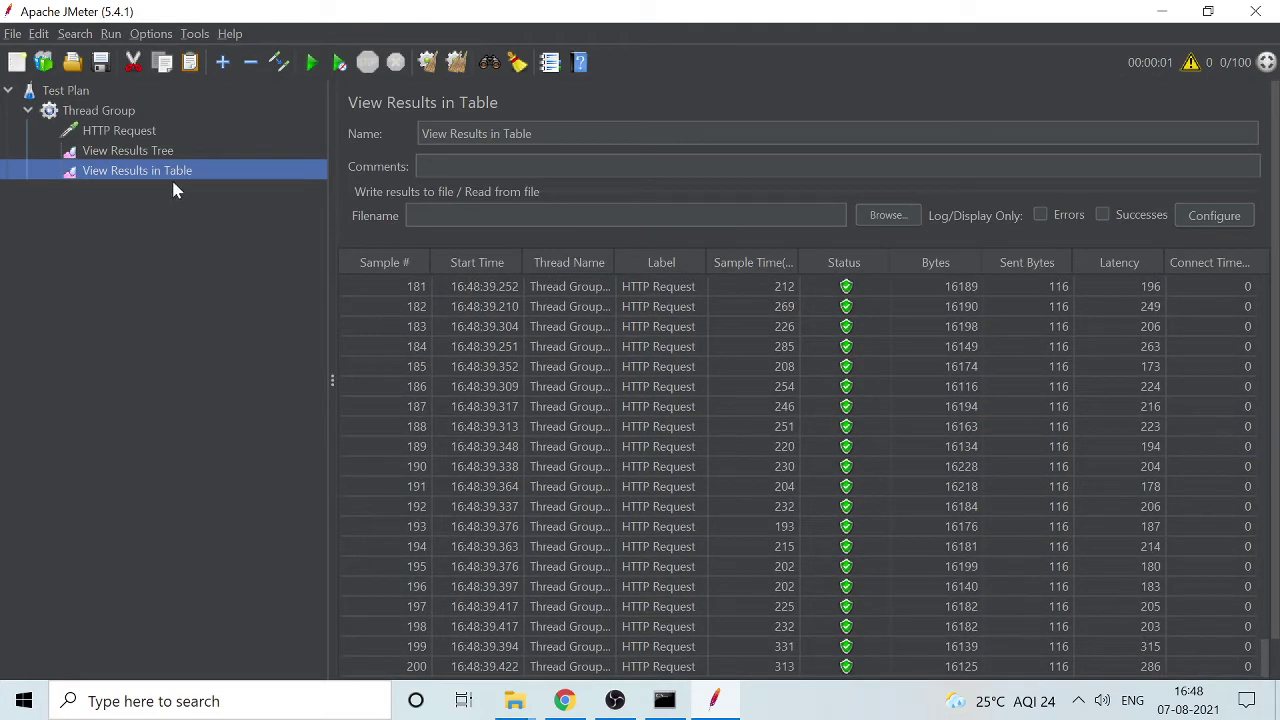
# Review the HTTP Request and Thread Group settings against the sample summary under the results table.
pyautogui.click(162, 134)
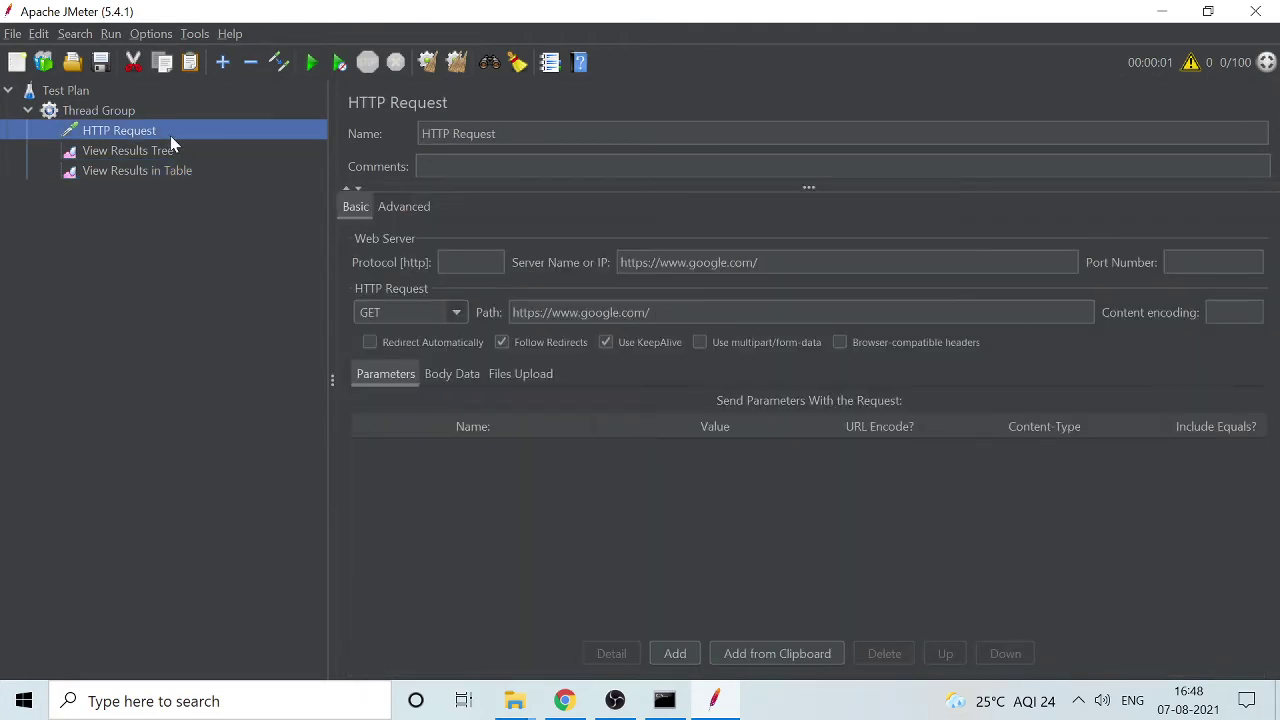
pyautogui.click(140, 114)
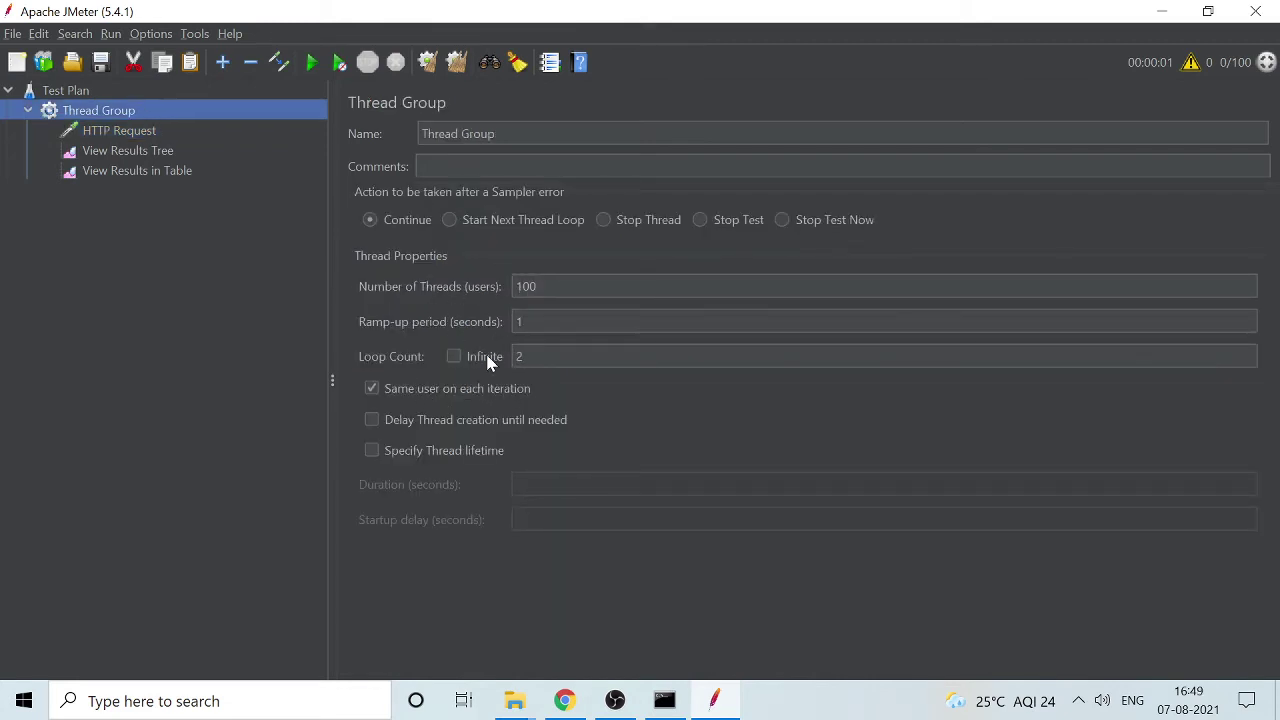
pyautogui.click(127, 176)
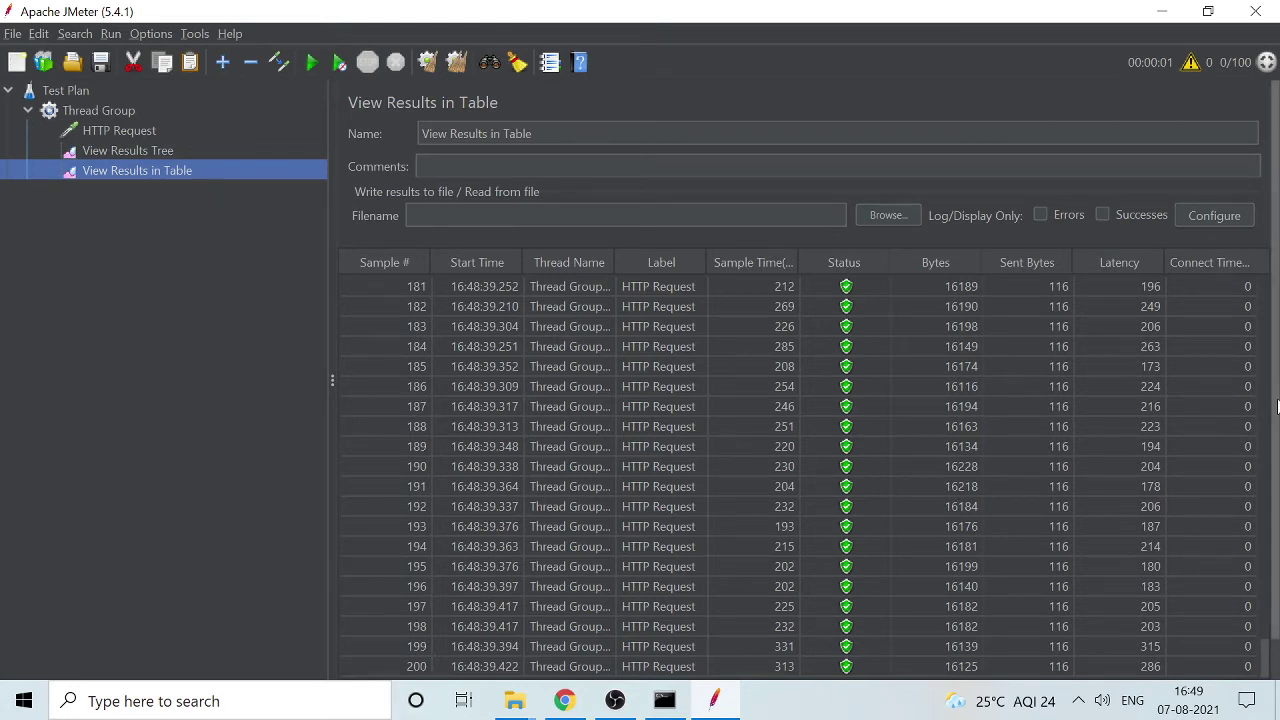
pyautogui.scroll(-1, 1277, 483)
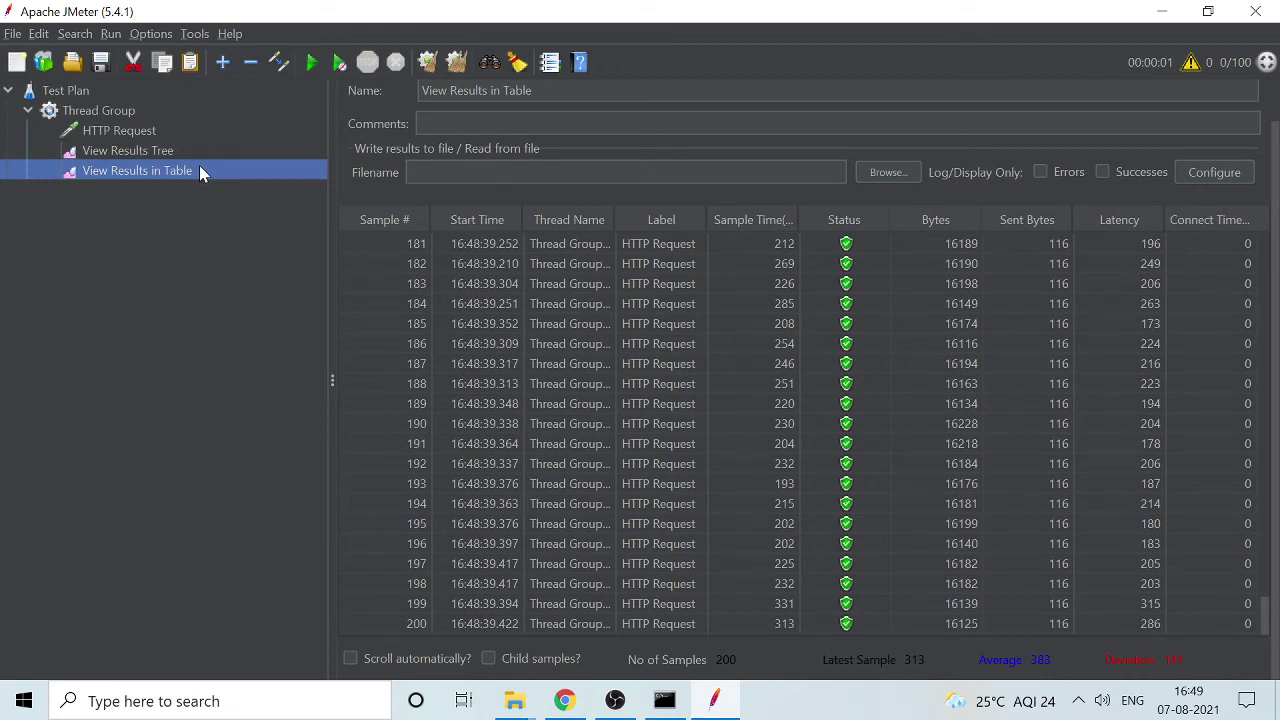
# Create a new empty test plan, discarding the unsaved one.
pyautogui.click(13, 35)
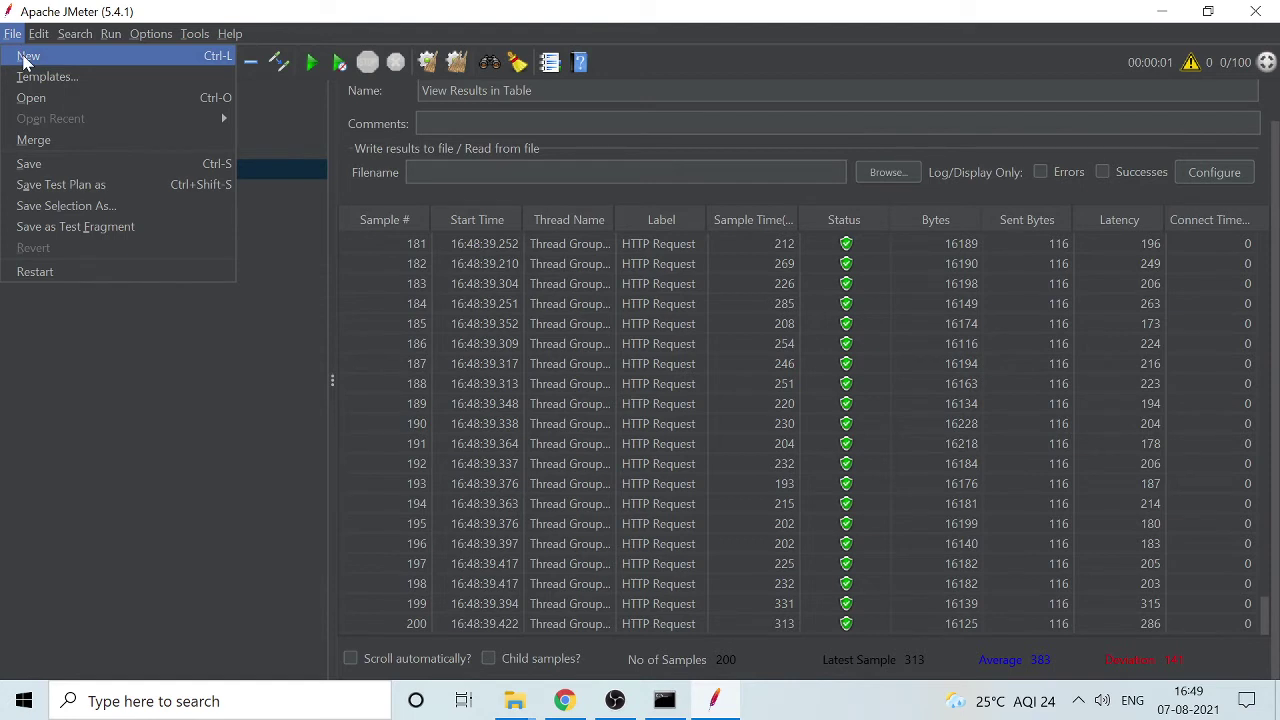
pyautogui.click(27, 58)
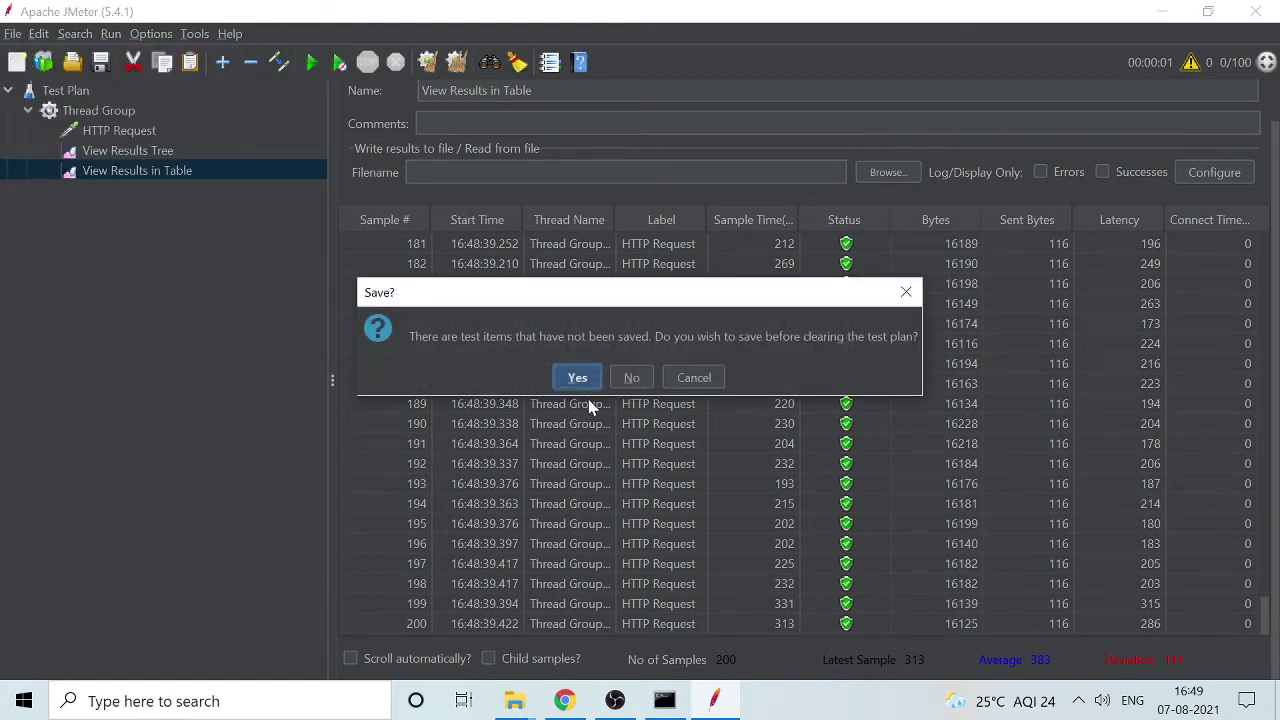
pyautogui.click(621, 382)
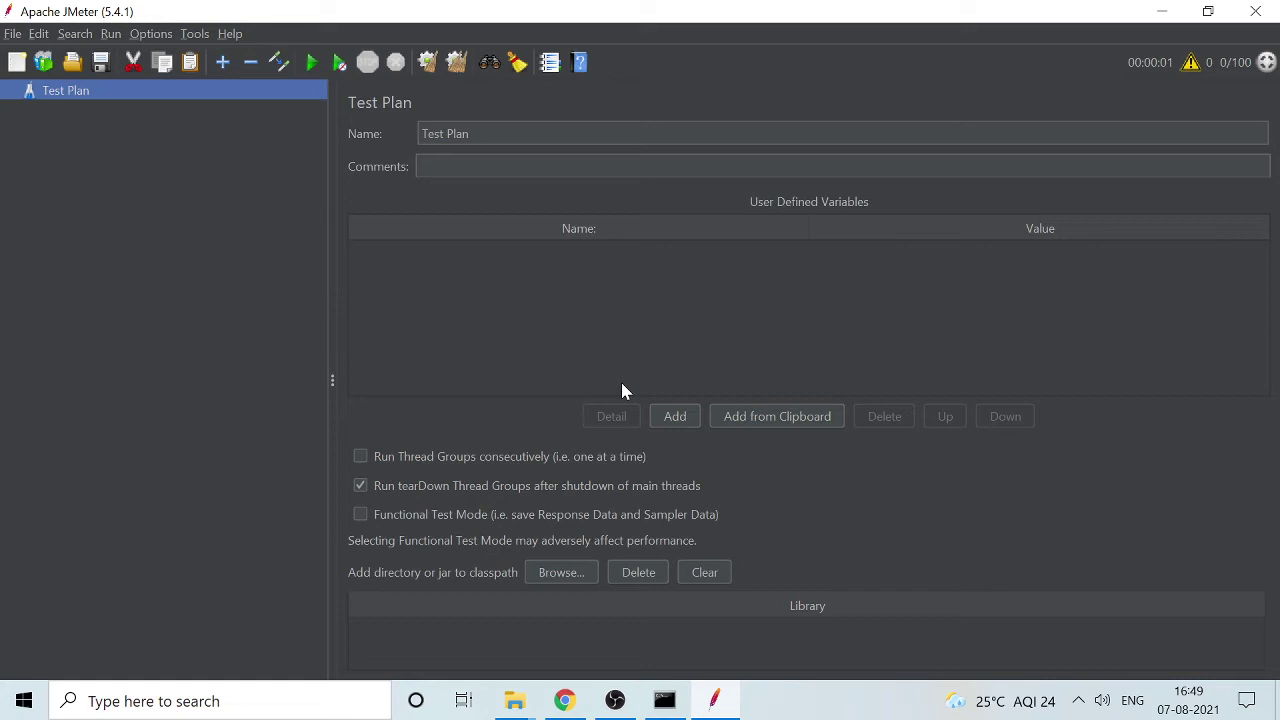
# Add a Thread Group to the empty test plan.
pyautogui.rightClick(188, 100)
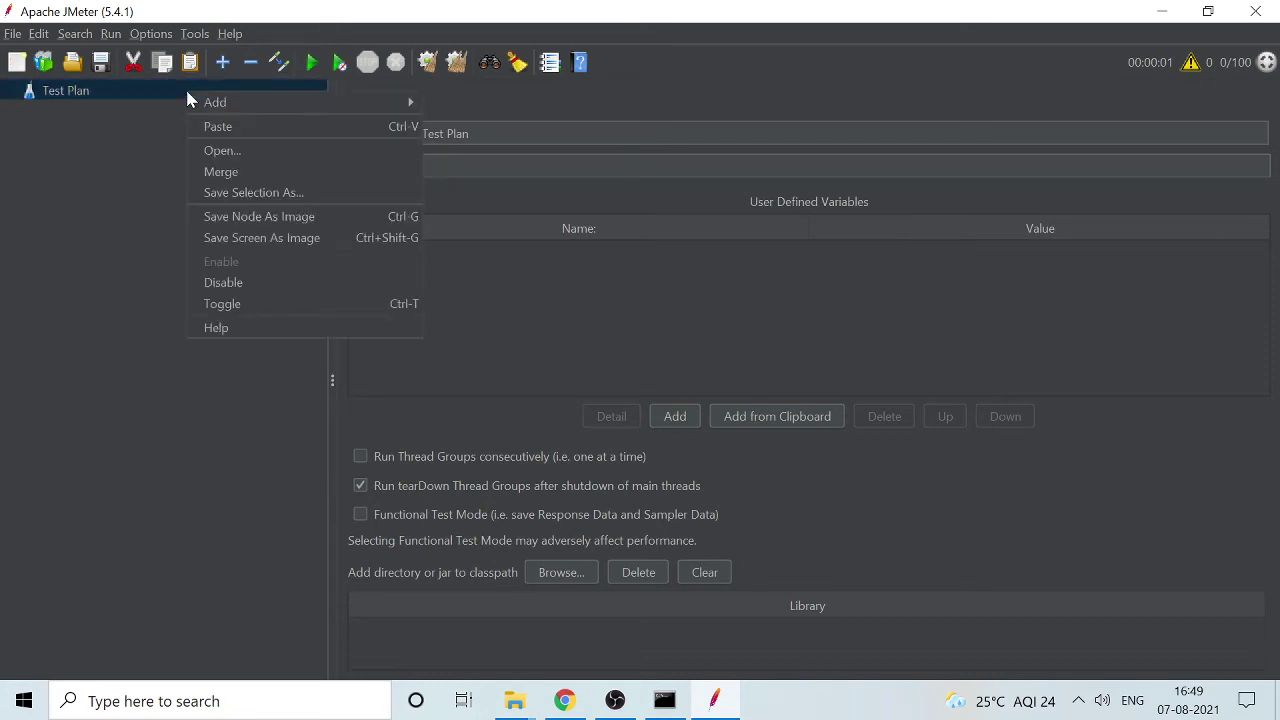
pyautogui.moveTo(210, 106)
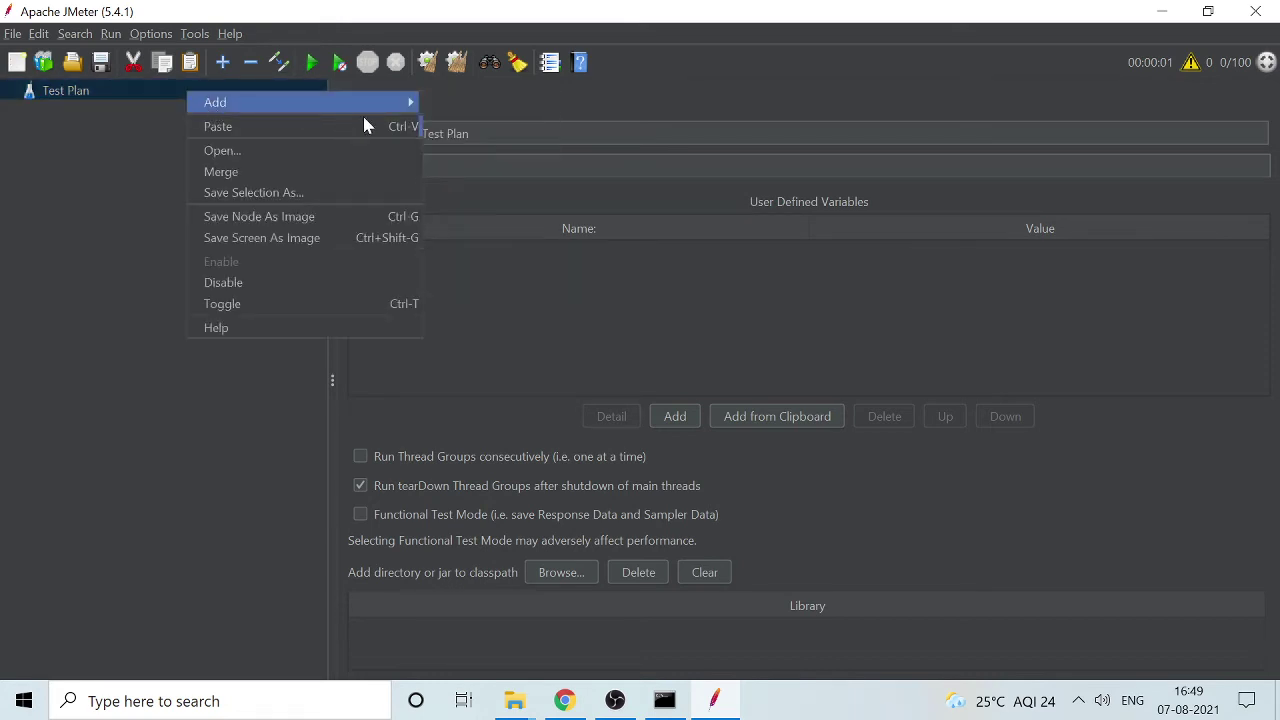
pyautogui.moveTo(495, 110)
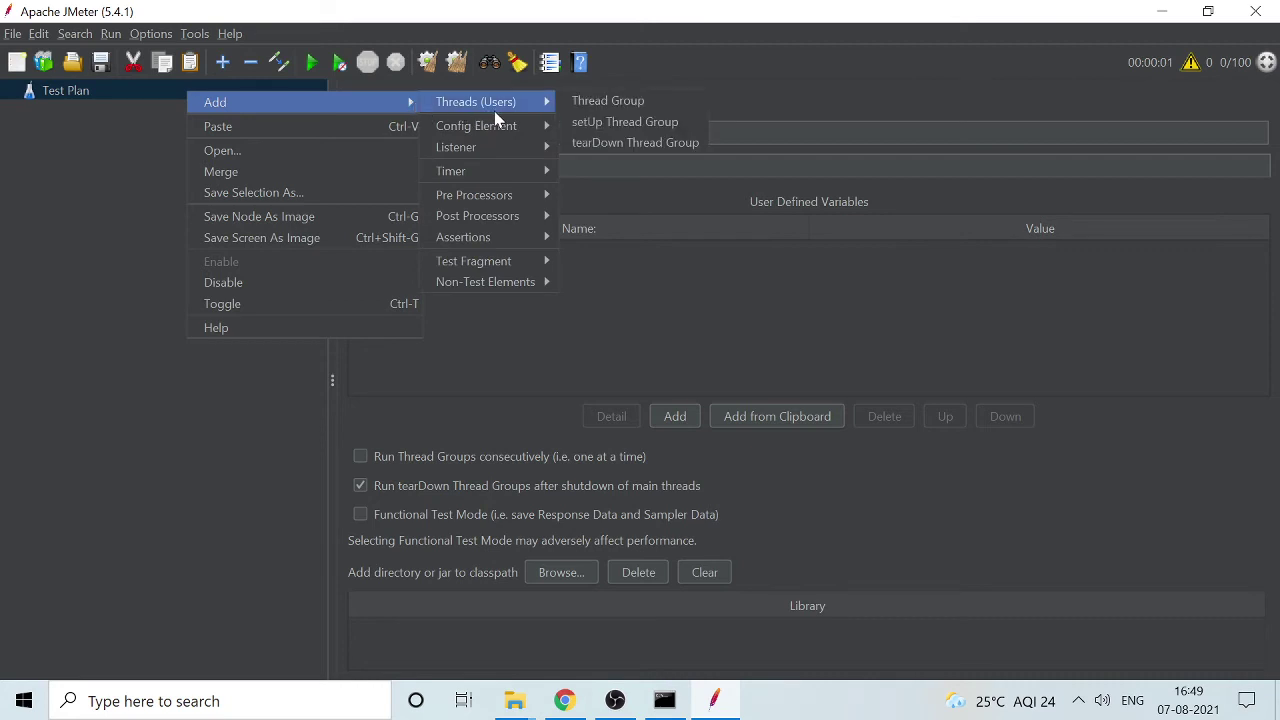
pyautogui.click(593, 100)
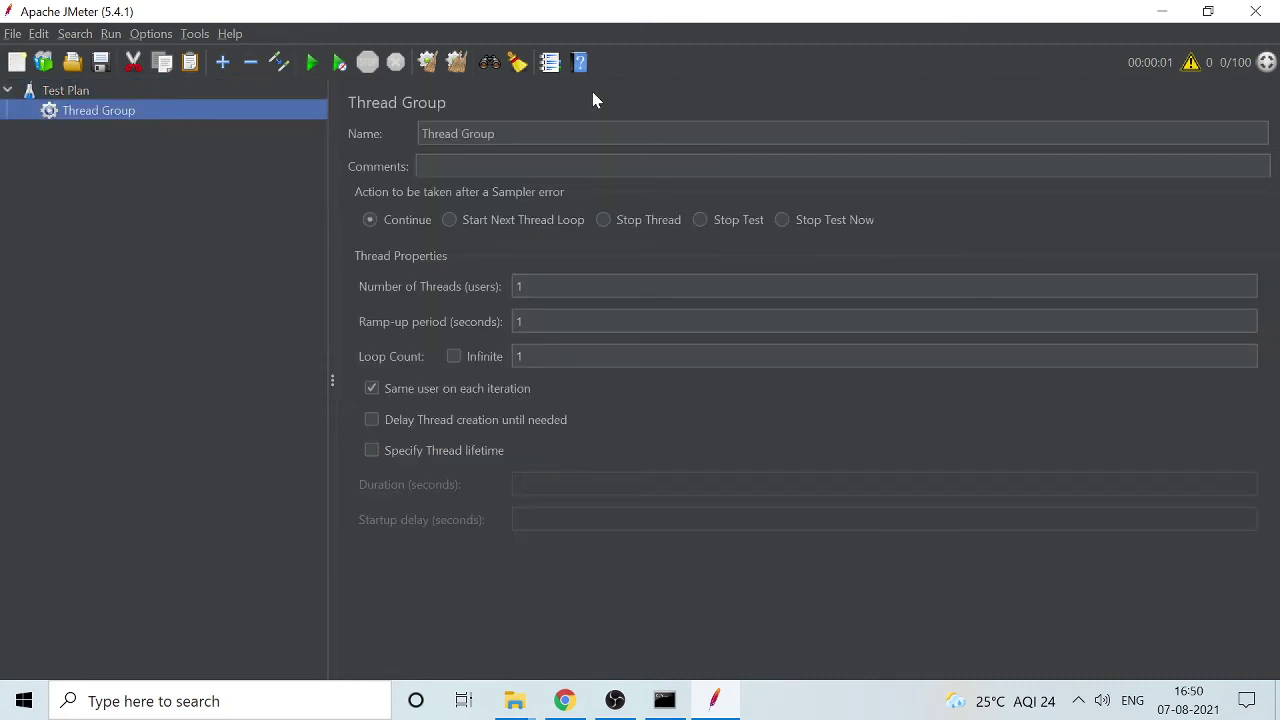
# Configure the Thread Group with 100 users, a ramp-up period of 100 seconds and a loop count of 10.
pyautogui.click(530, 286)
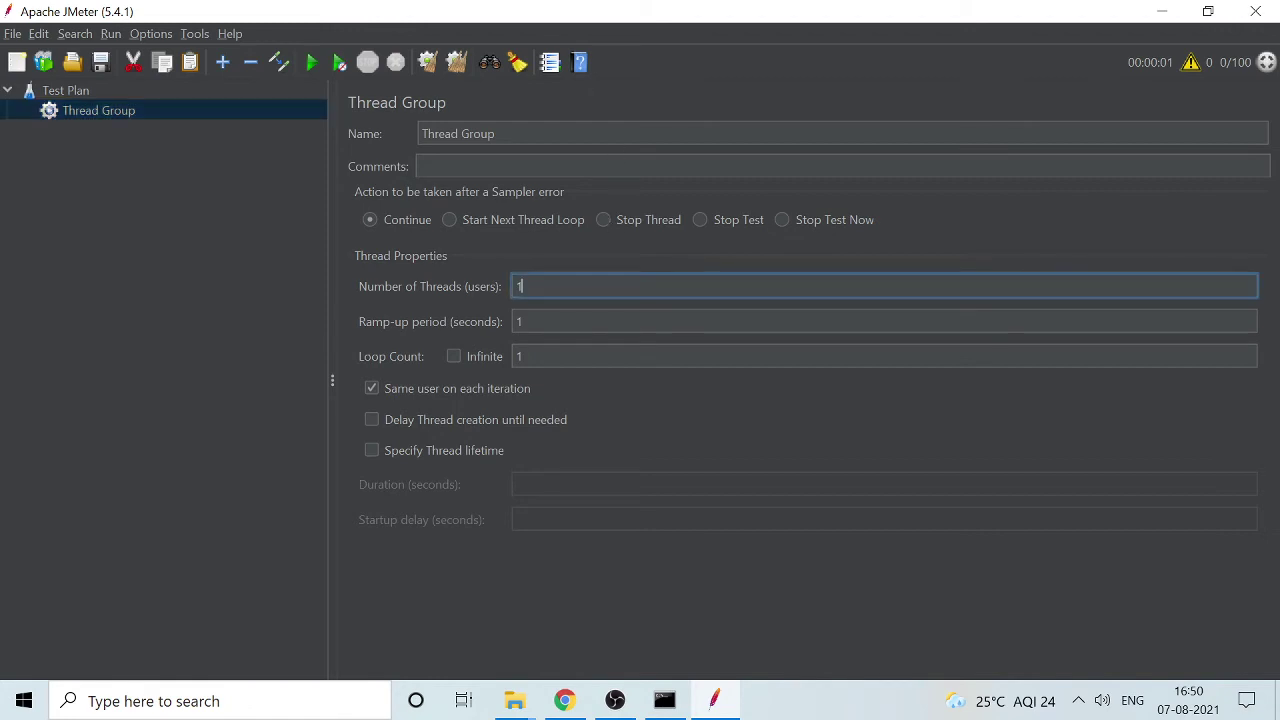
pyautogui.press('BackSpace')
pyautogui.write('100')
pyautogui.click(520, 321)
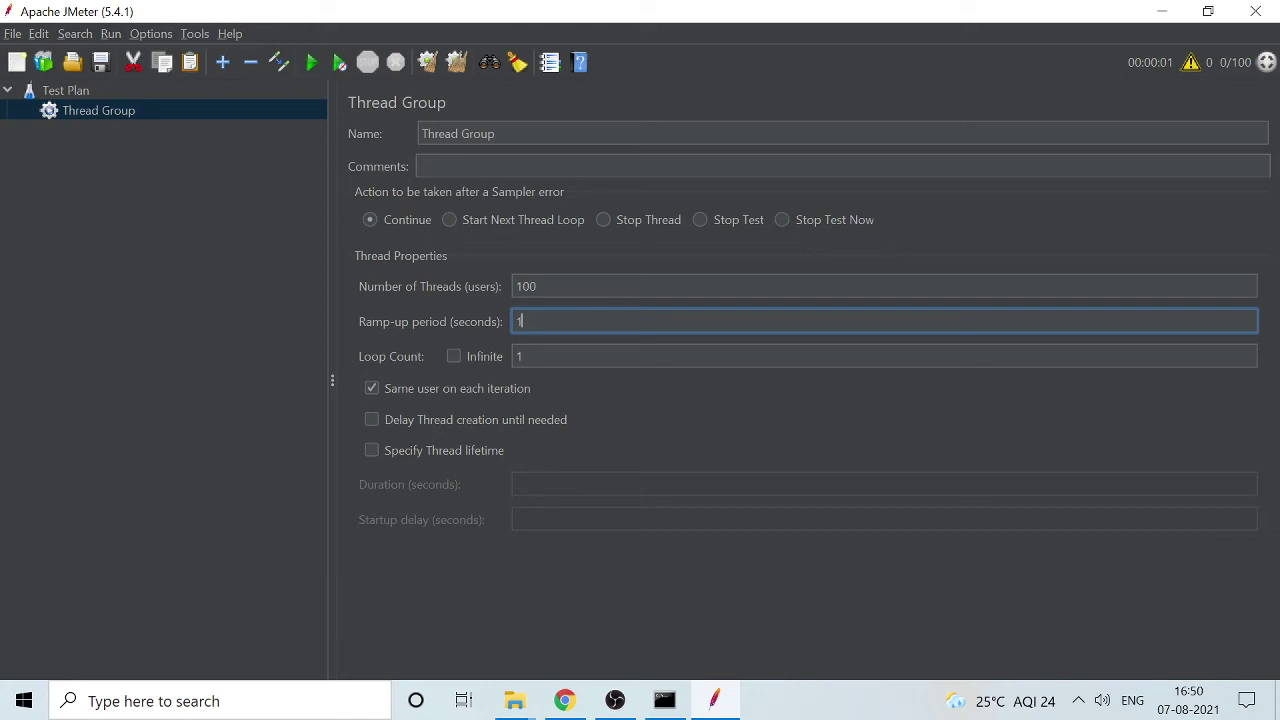
pyautogui.write('00')
pyautogui.press('BackSpace')
pyautogui.press('BackSpace')
pyautogui.write('00')
pyautogui.click(543, 362)
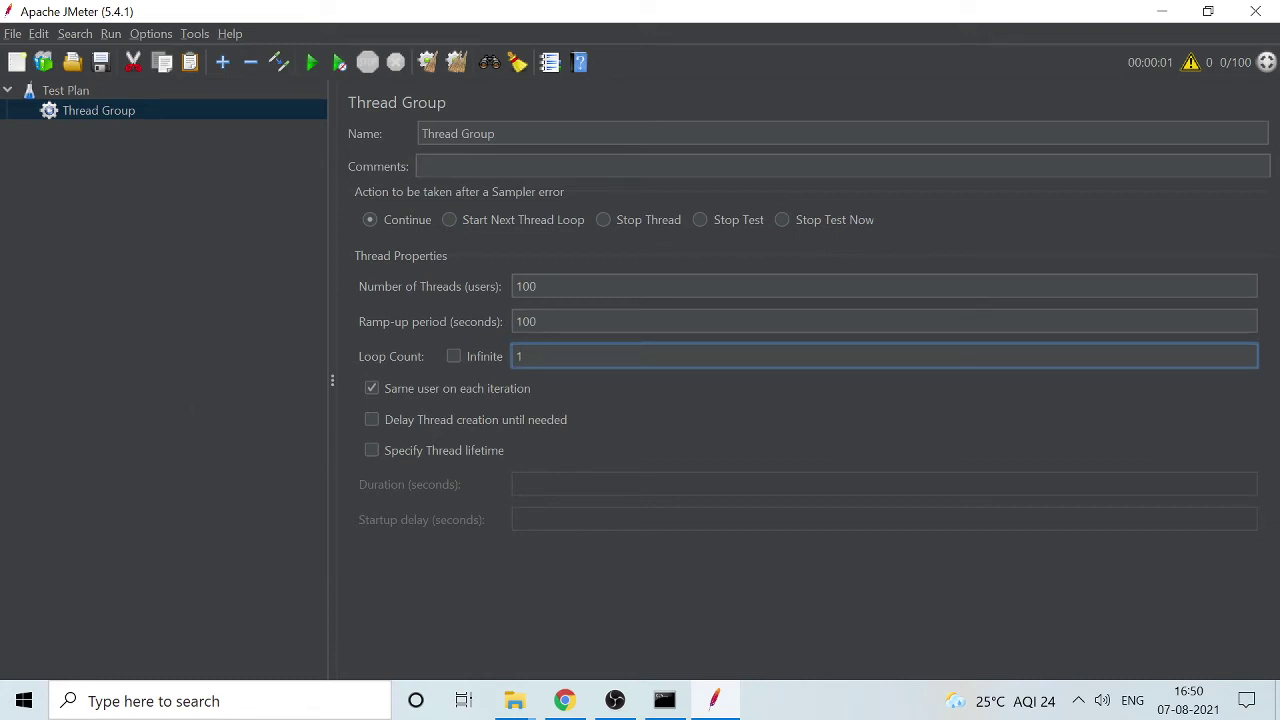
pyautogui.write('0')
# Add an HTTP Request Defaults config element to the Thread Group.
pyautogui.rightClick(176, 104)
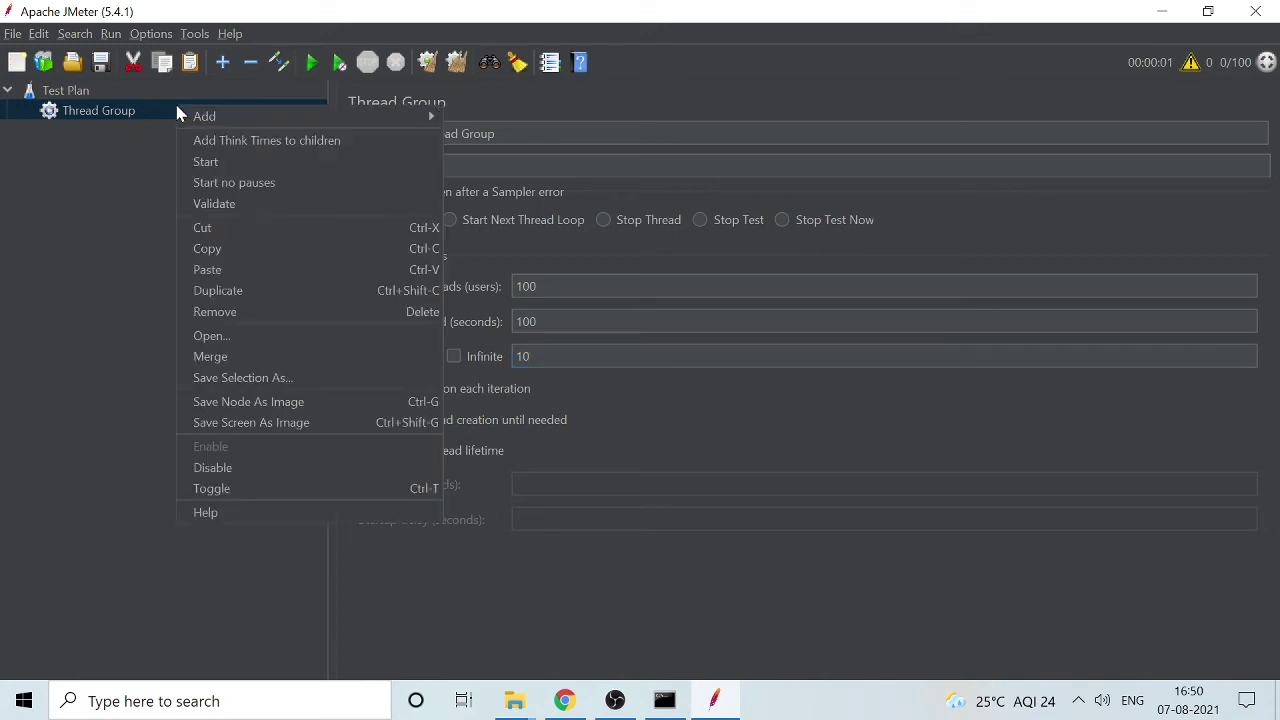
pyautogui.moveTo(194, 120)
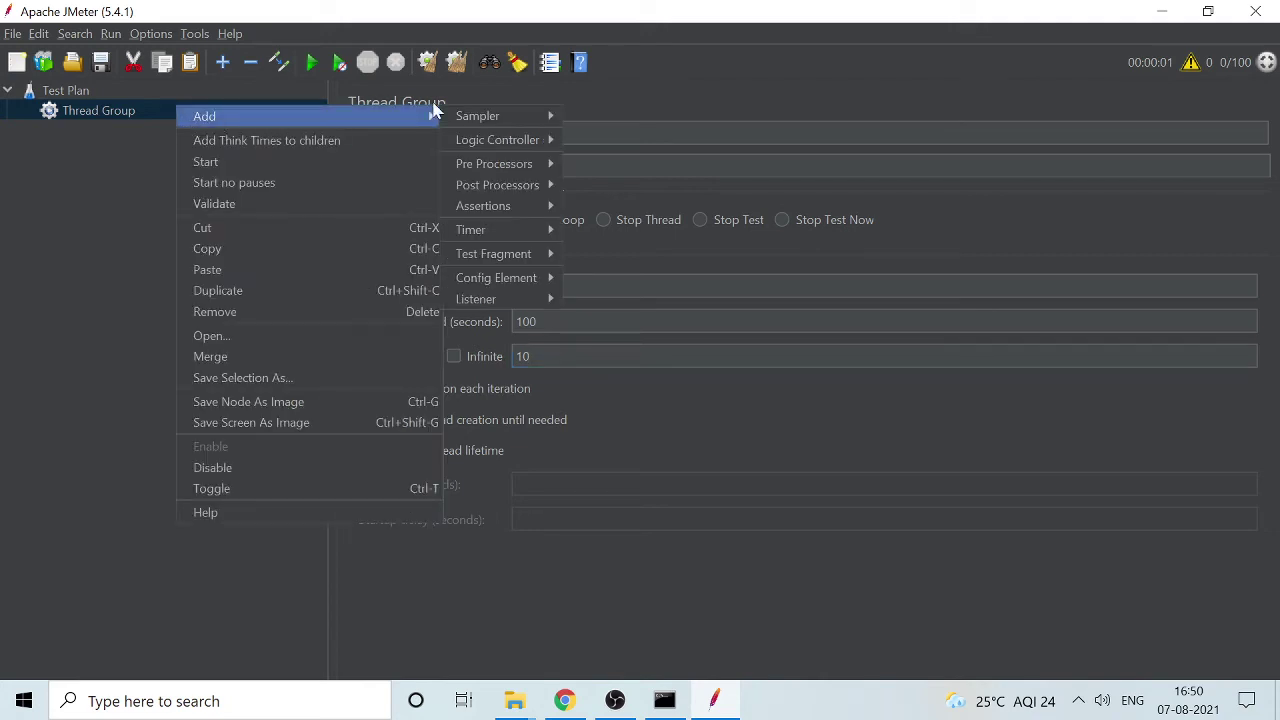
pyautogui.moveTo(490, 283)
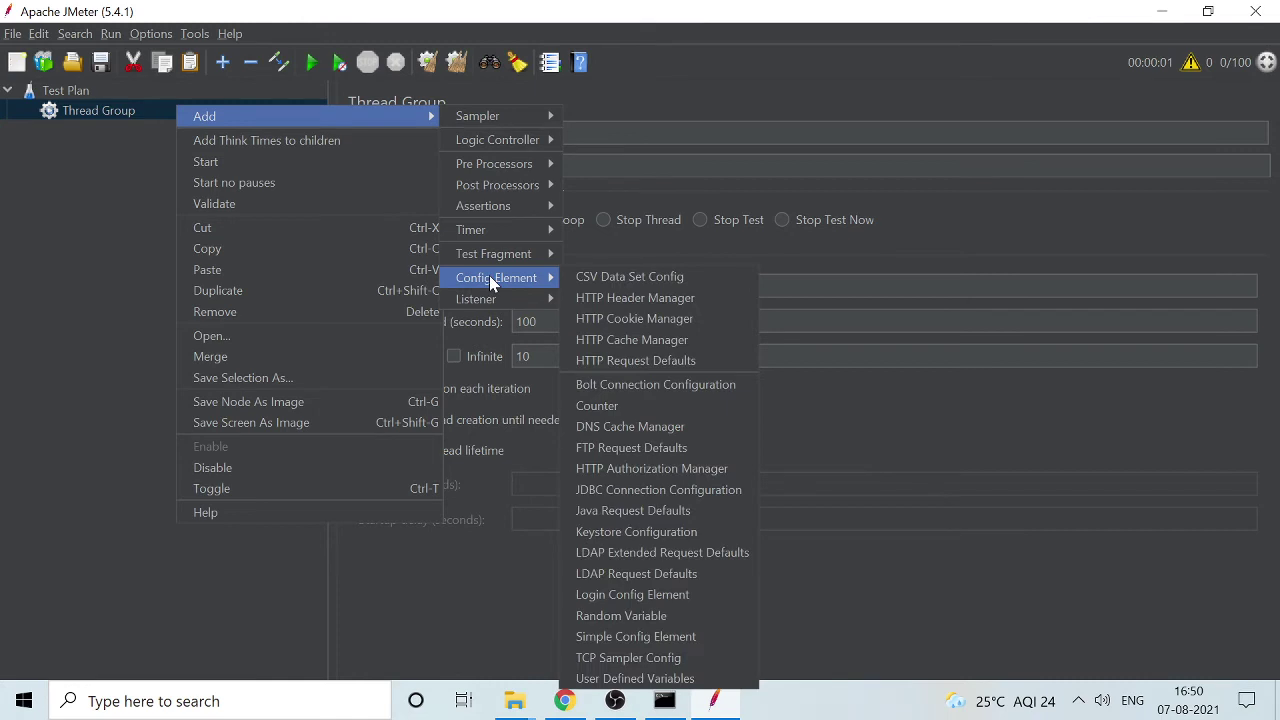
pyautogui.click(633, 362)
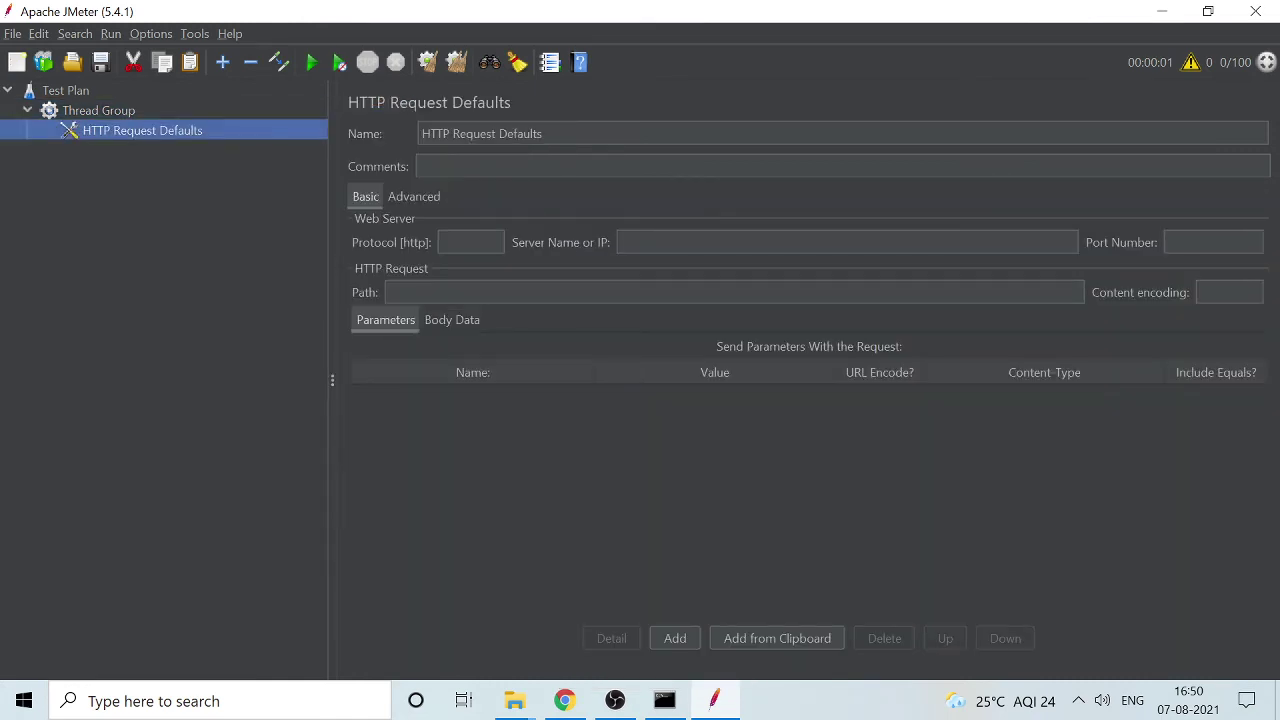
pyautogui.click(640, 242)
pyautogui.write('www.')
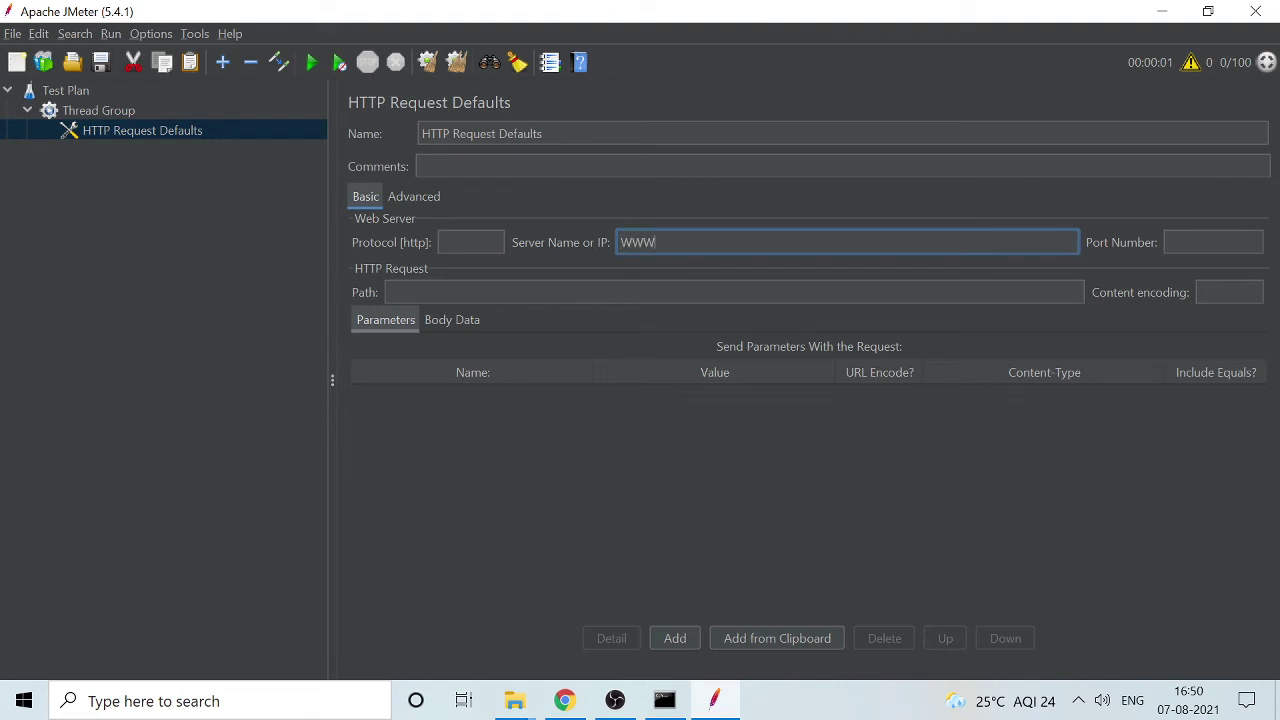
pyautogui.press('BackSpace')
pyautogui.press('BackSpace')
pyautogui.press('BackSpace')
pyautogui.press('BackSpace')
pyautogui.write('www.google.com')
pyautogui.click(505, 292)
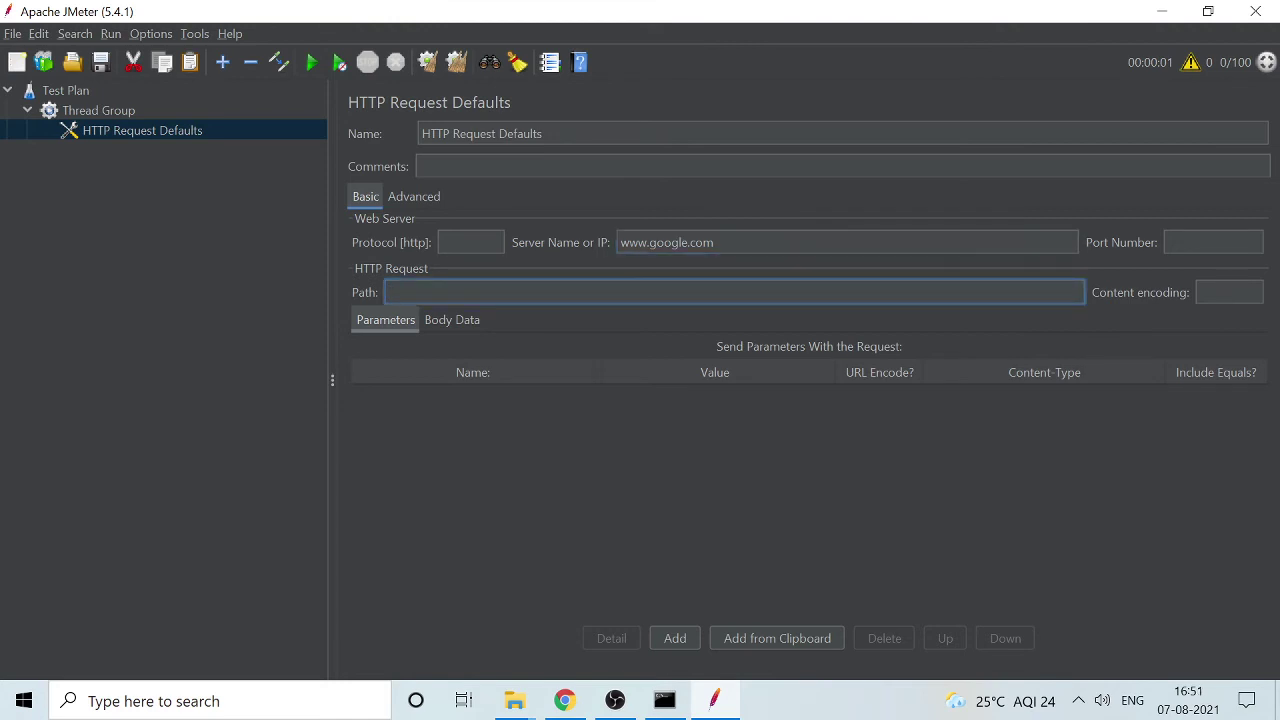
pyautogui.write('www.google.com')
# Add an HTTP Request sampler to the Thread Group.
pyautogui.click(162, 102)
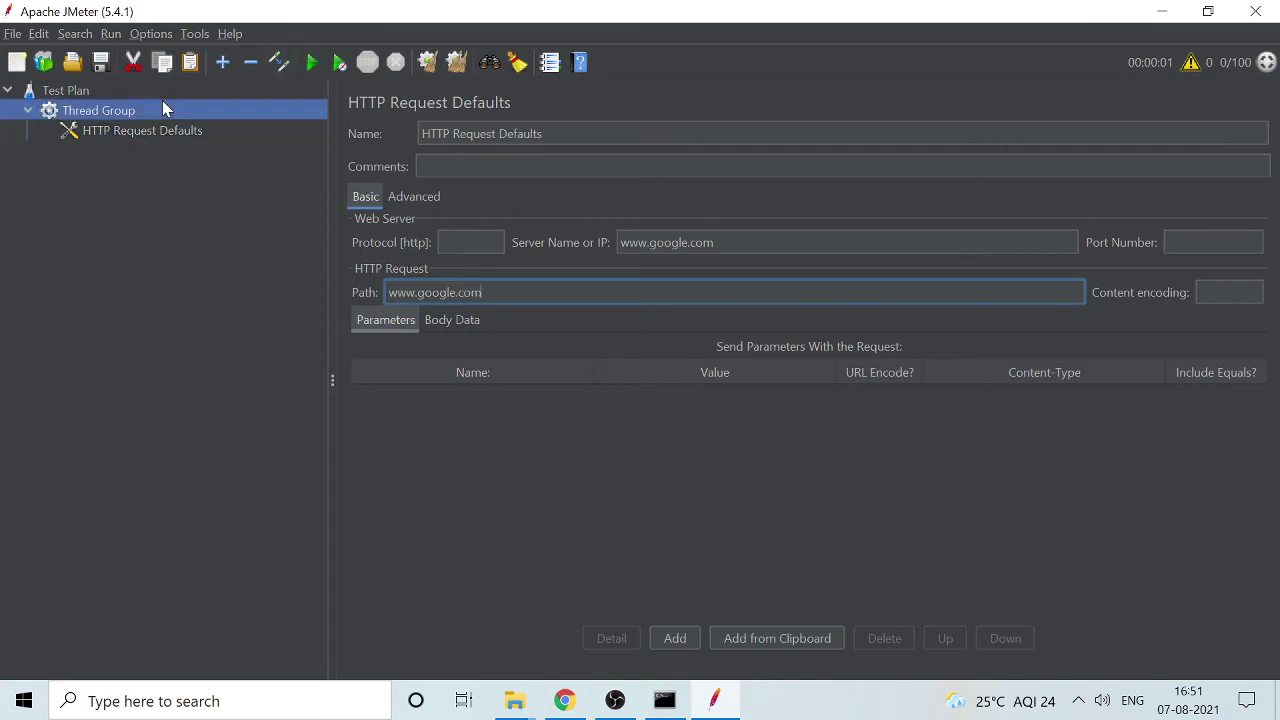
pyautogui.rightClick(162, 102)
pyautogui.moveTo(249, 113)
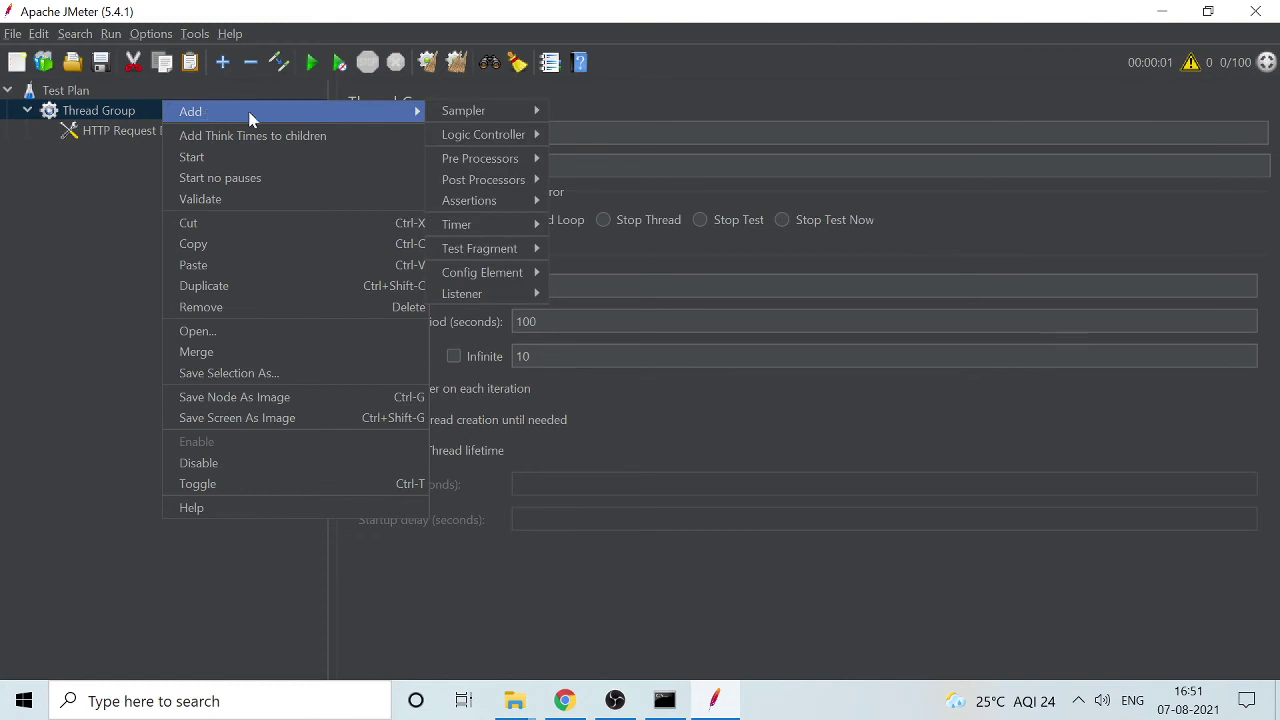
pyautogui.moveTo(475, 110)
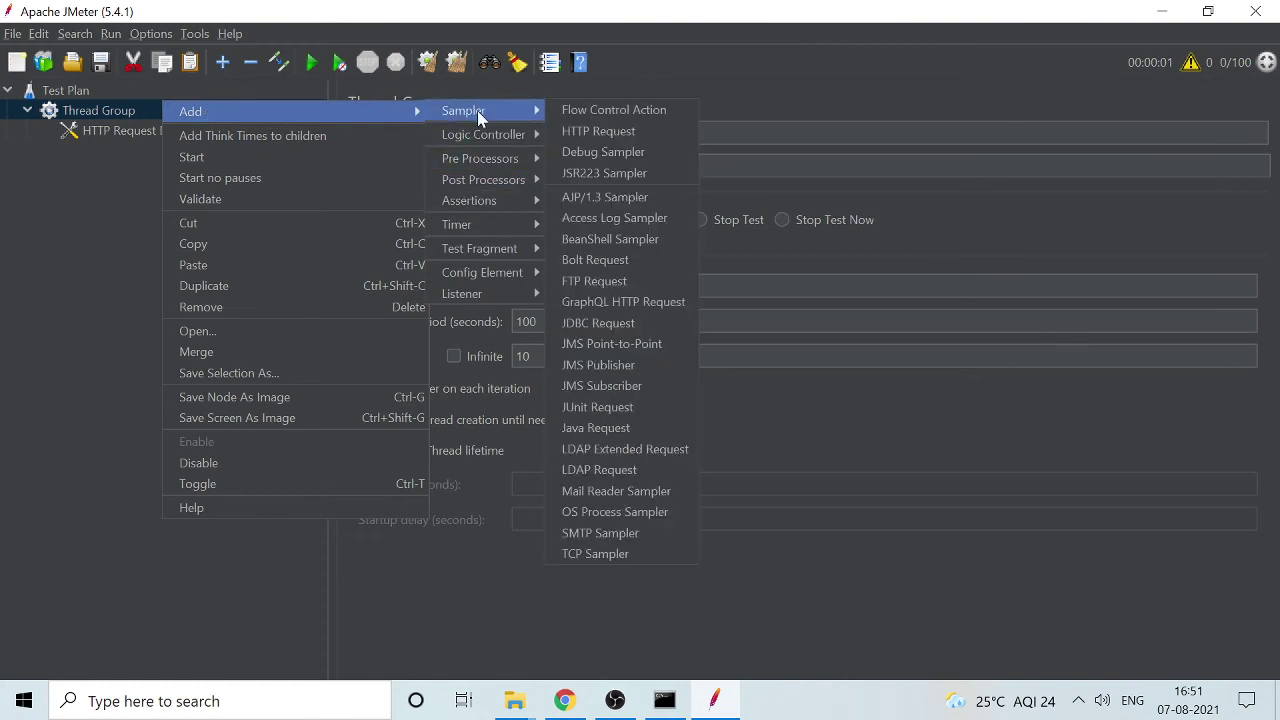
pyautogui.click(586, 134)
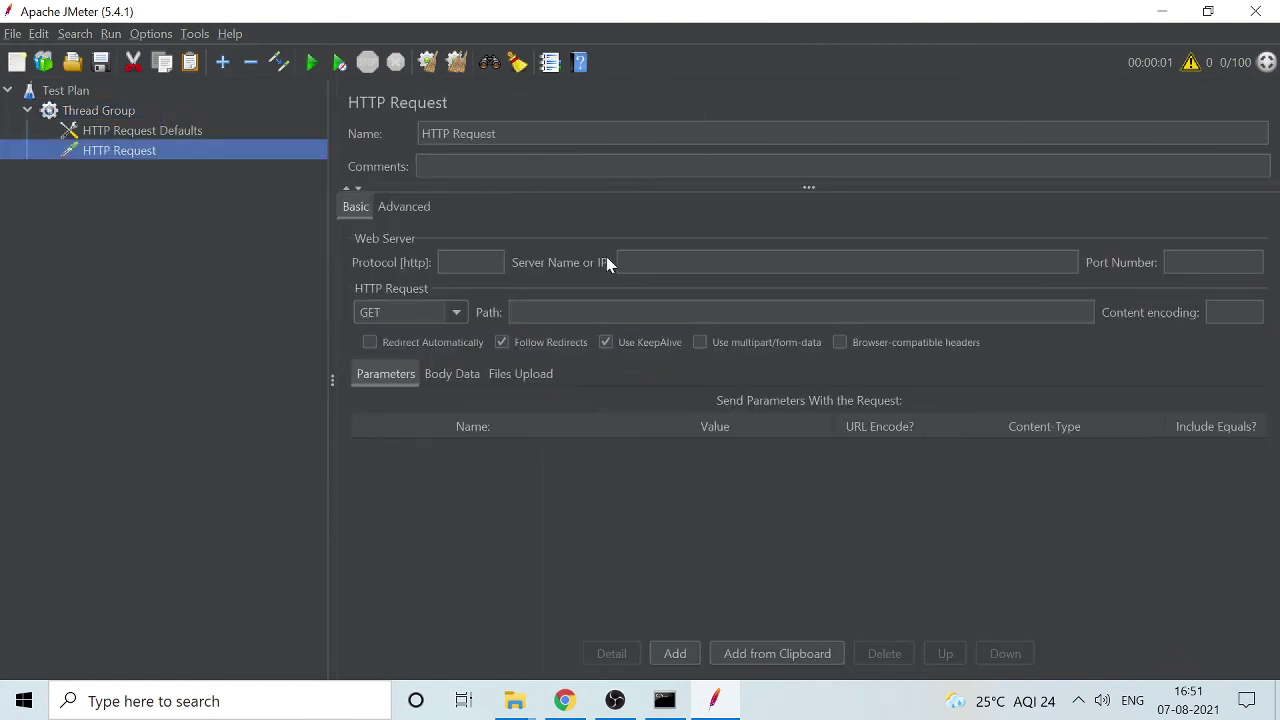
pyautogui.click(846, 262)
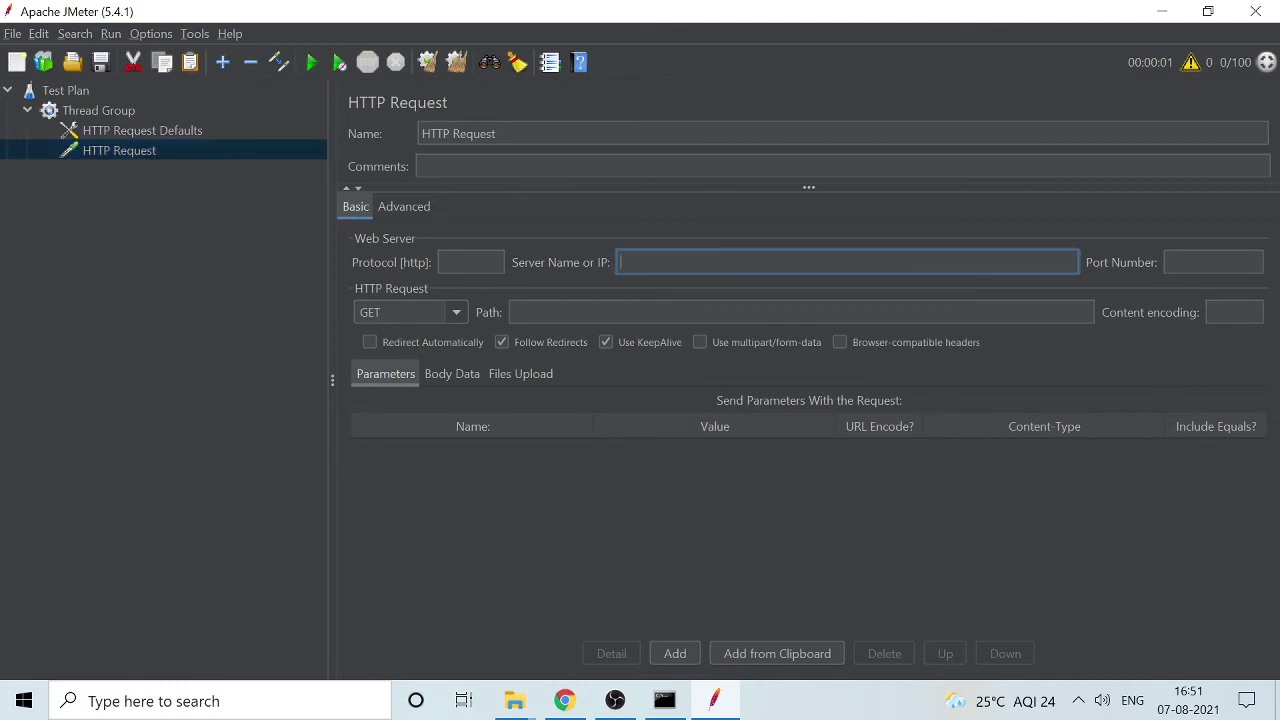
pyautogui.write('https://www.google.com/')
pyautogui.click(618, 308)
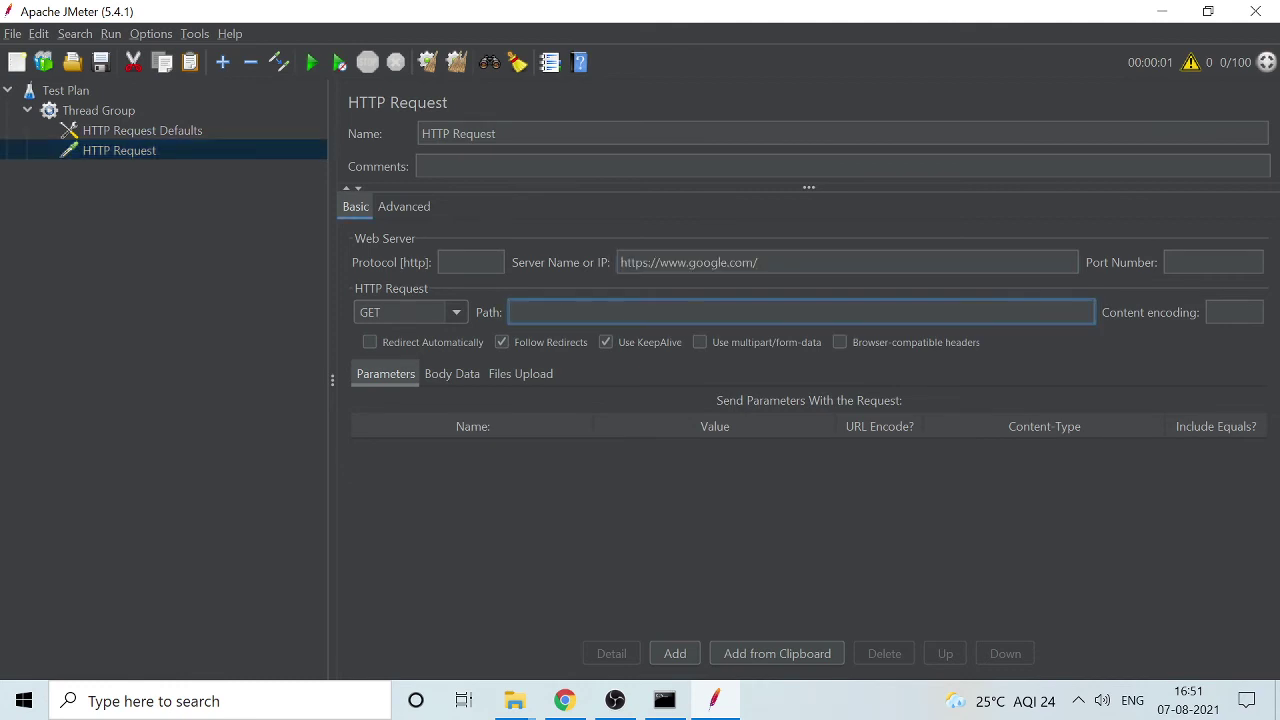
pyautogui.write('https://www.google.com/')
# Add a Graph Results listener to the Thread Group and run the test without saving the plan.
pyautogui.click(101, 113)
pyautogui.rightClick(103, 115)
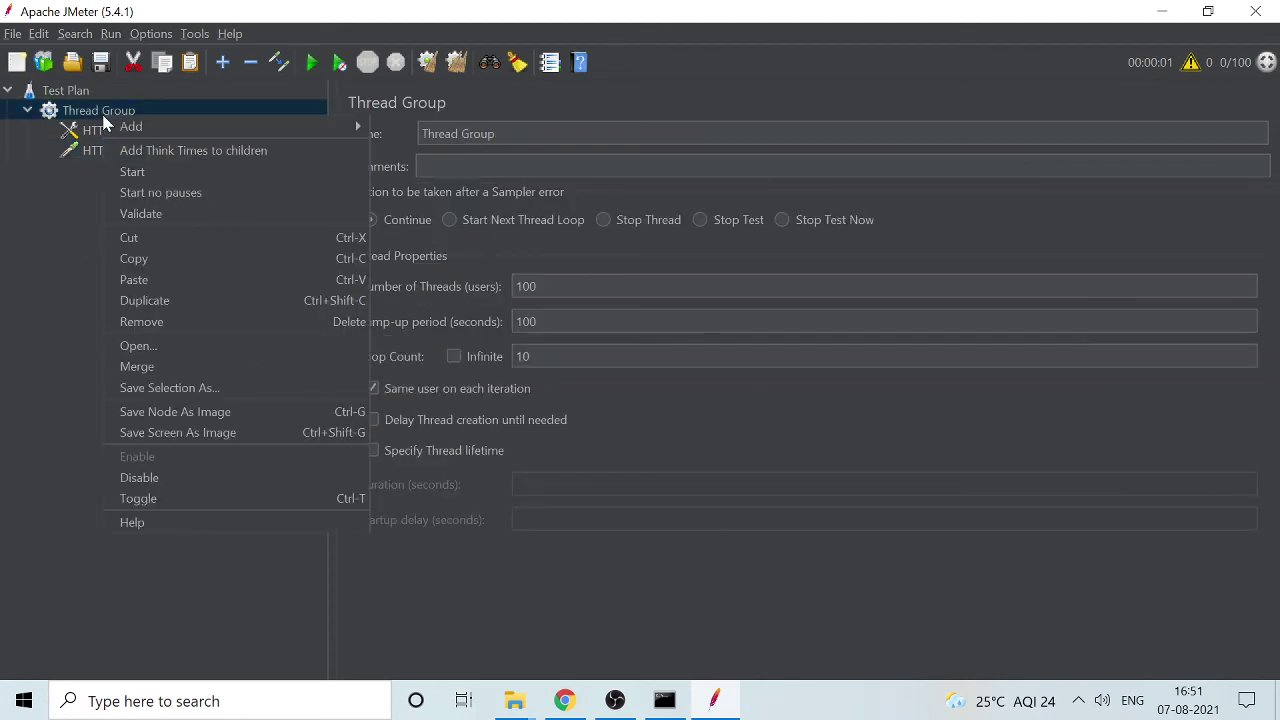
pyautogui.moveTo(138, 130)
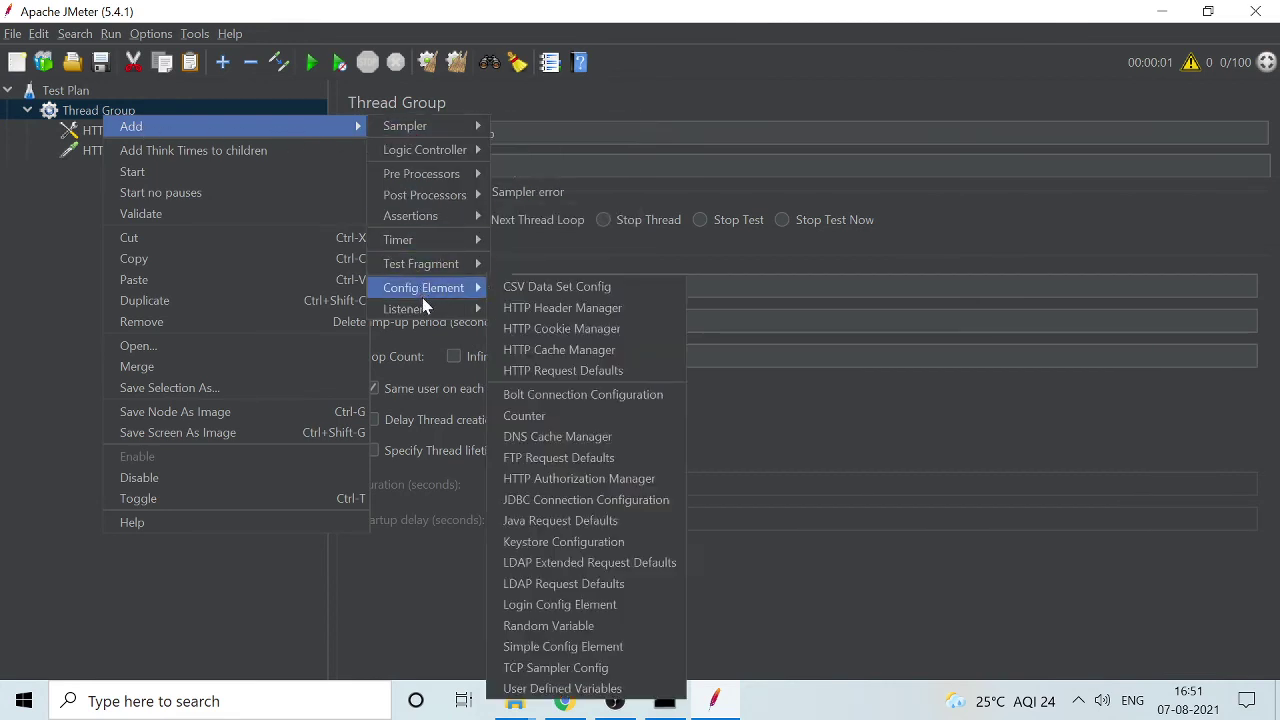
pyautogui.moveTo(427, 314)
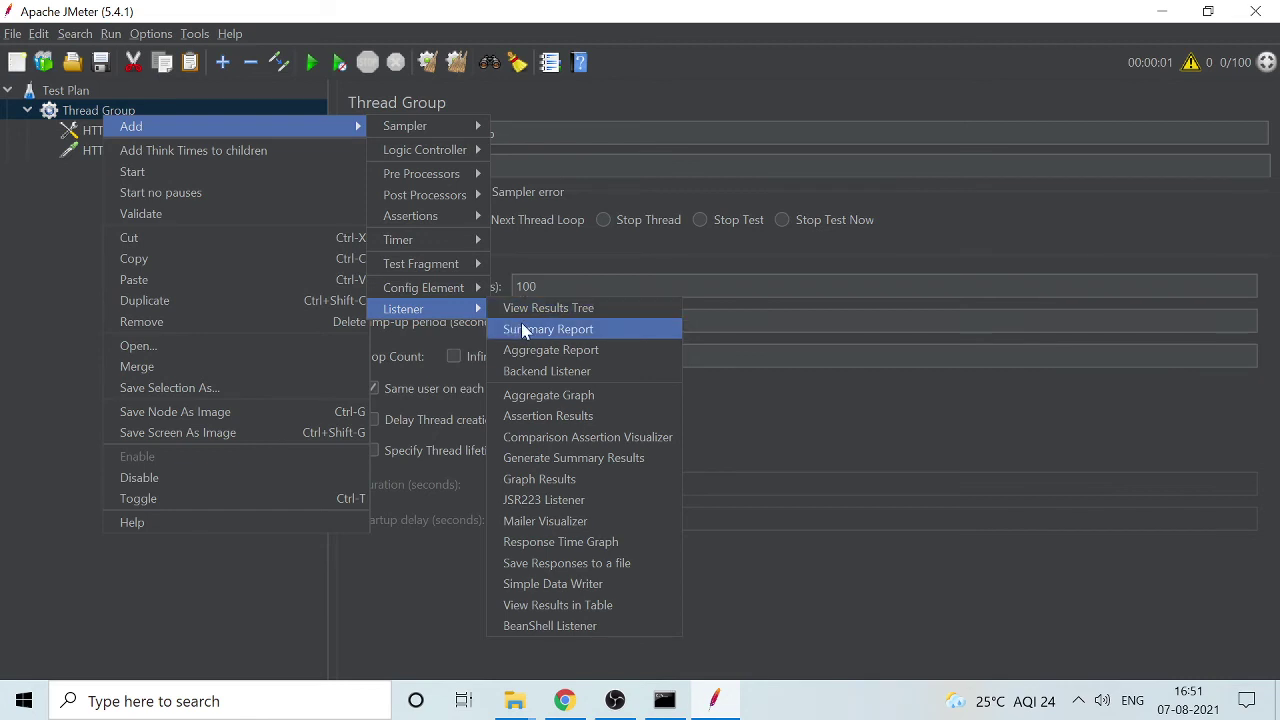
pyautogui.click(555, 482)
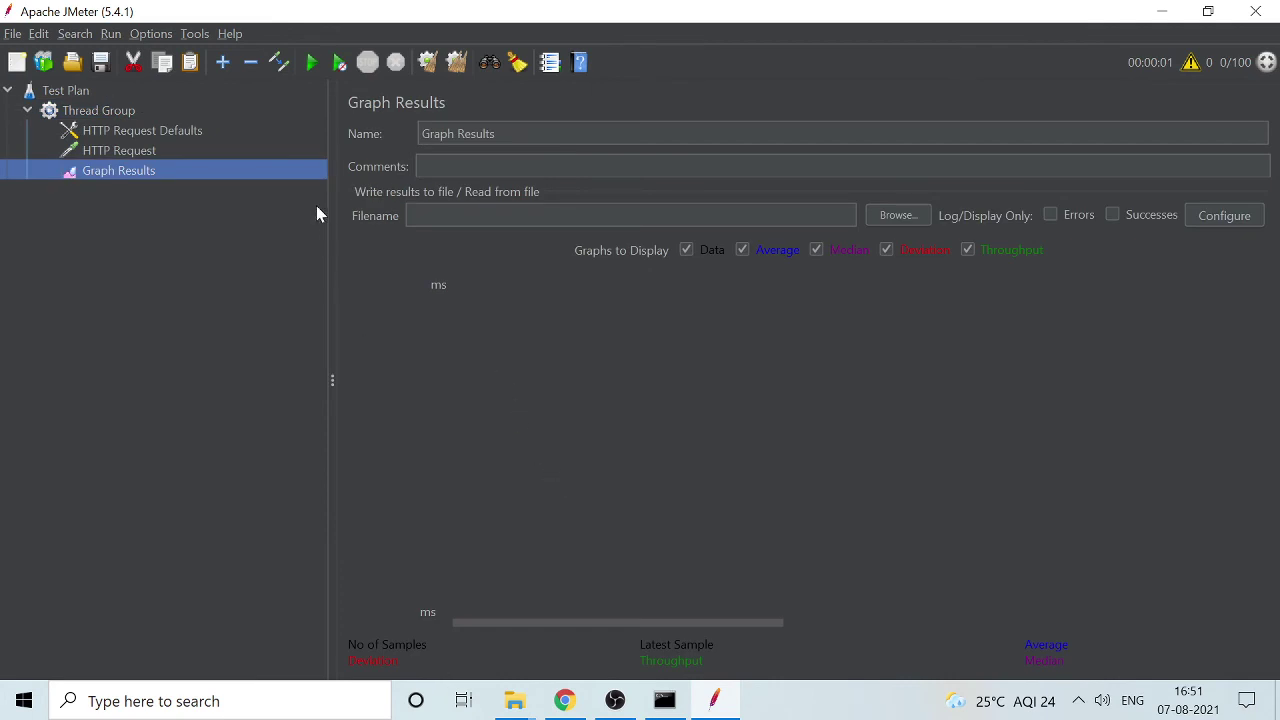
pyautogui.click(313, 63)
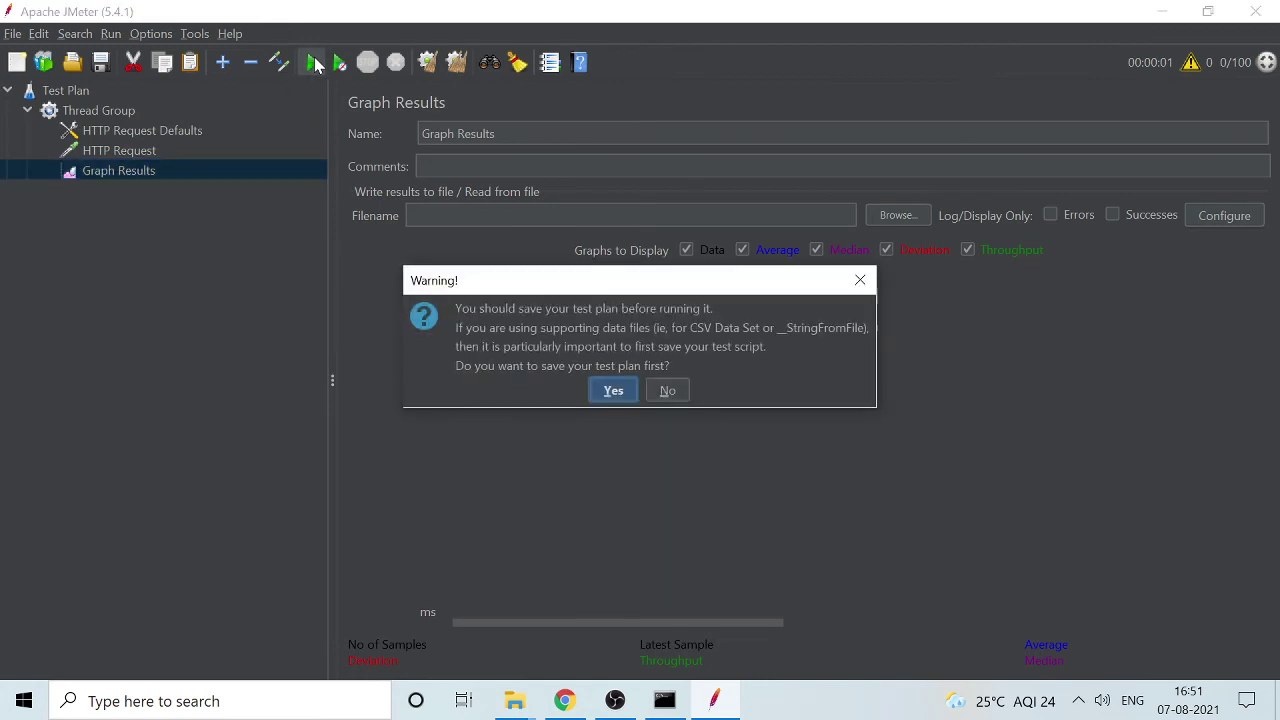
pyautogui.click(670, 391)
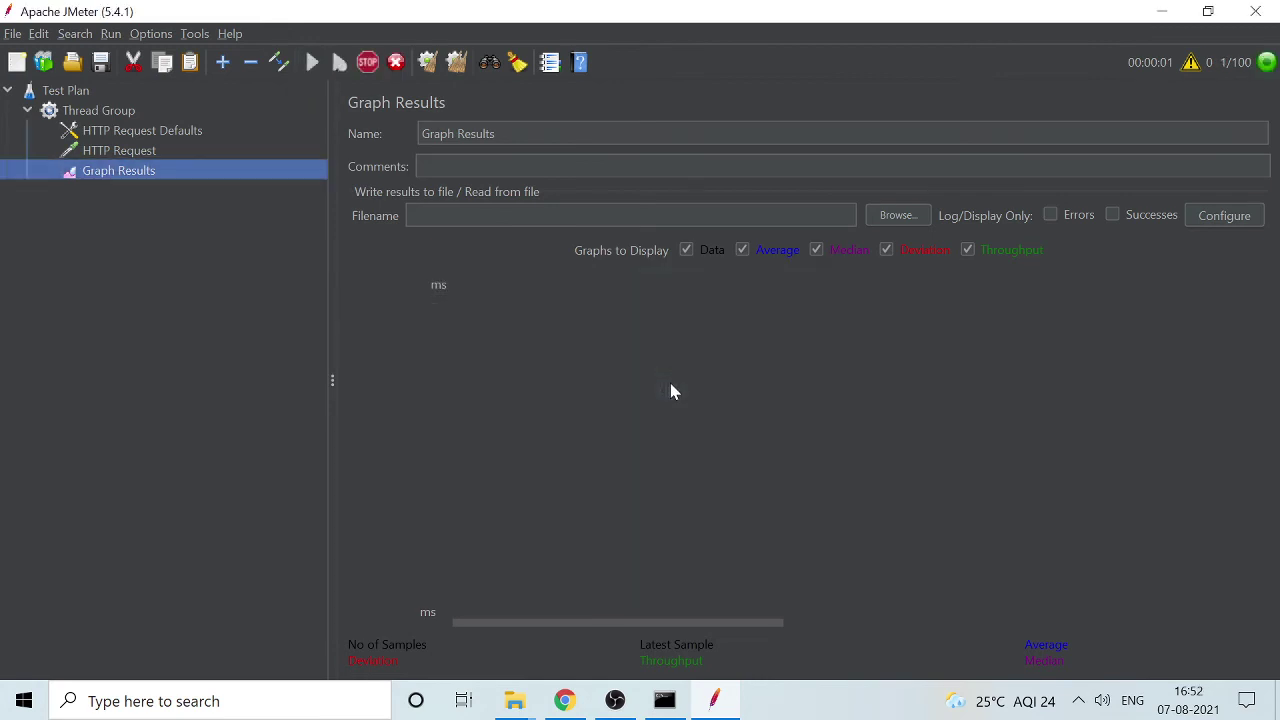